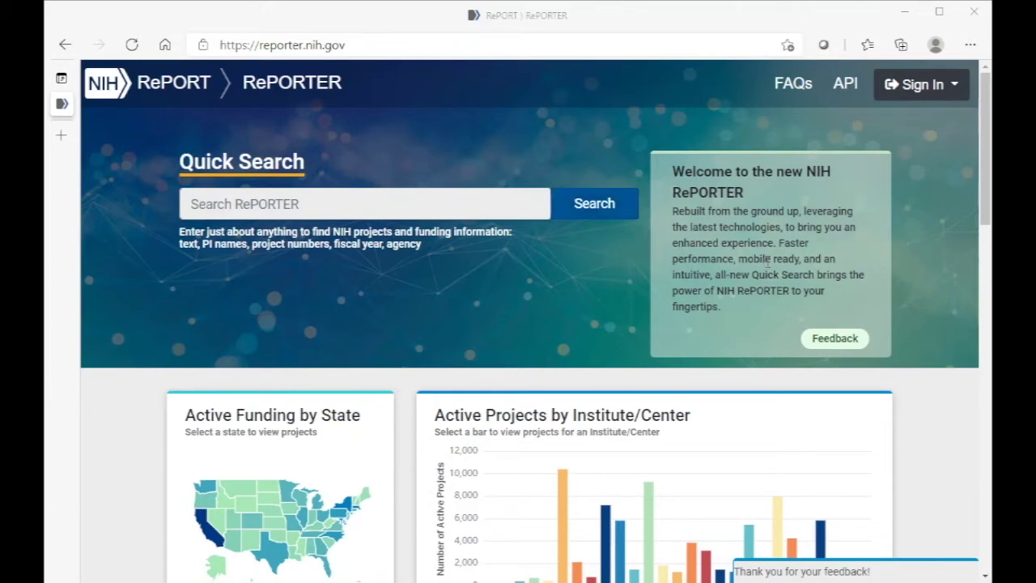
Expand the Advanced Projects Search to show all of its search fields
{"action": "scroll", "coordinate": [785, 277], "scroll_direction": "down", "scroll_amount": 6}
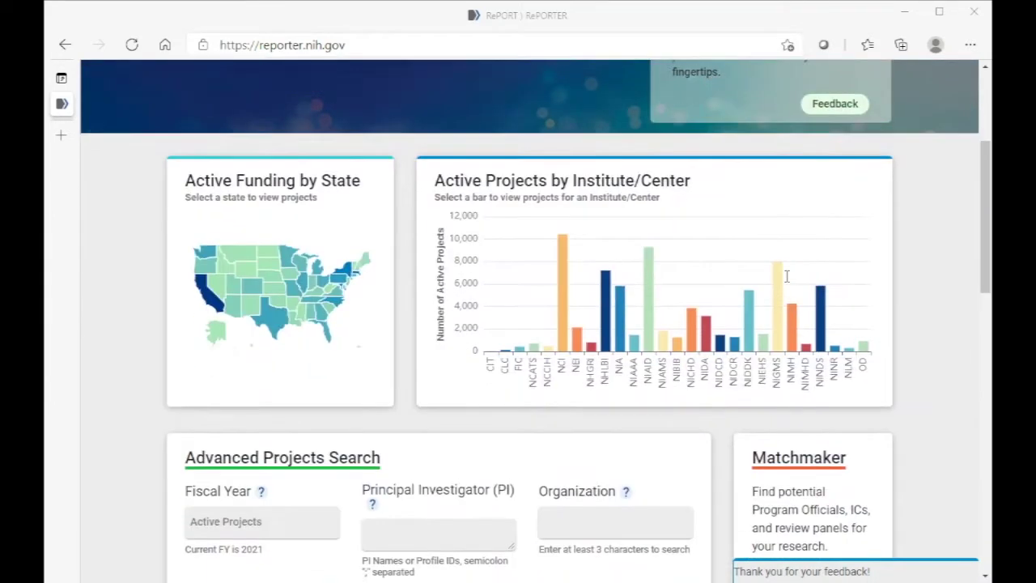
{"action": "scroll", "coordinate": [785, 277], "scroll_direction": "down", "scroll_amount": 1}
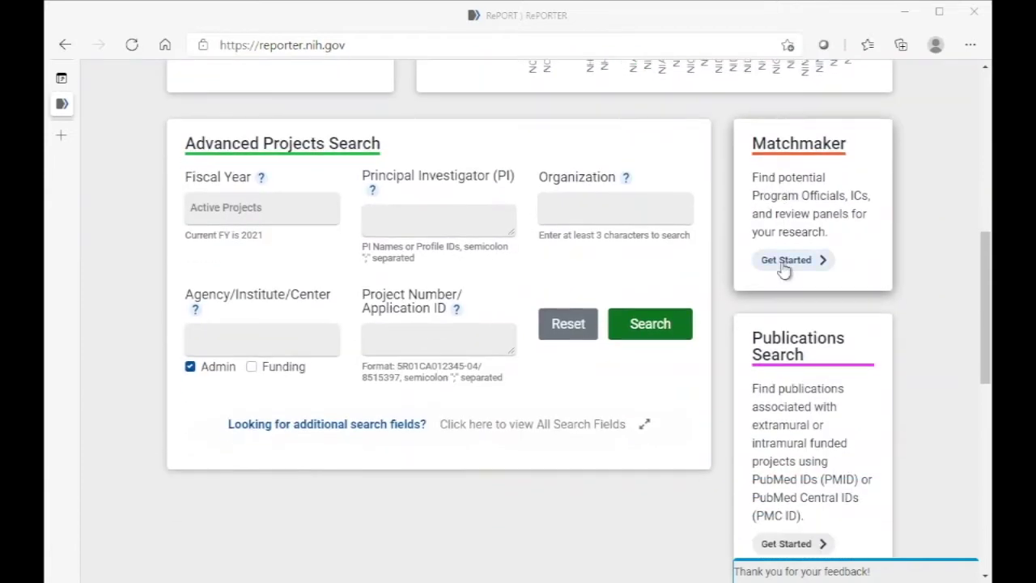
{"action": "left_click", "coordinate": [533, 428]}
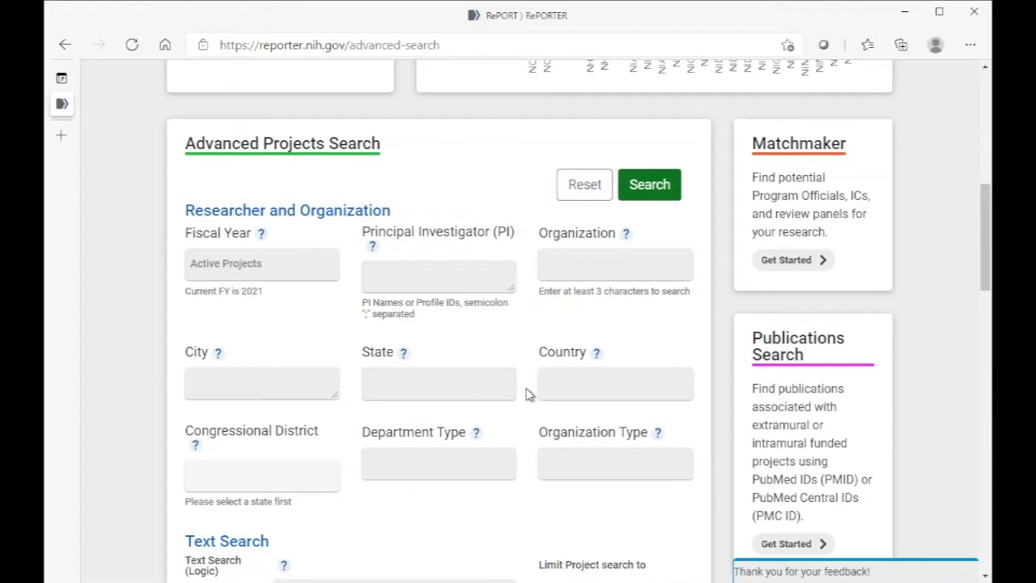
Set the search's fiscal years to 2021, 2020, 2019, 2018 and 2017
{"action": "left_click", "coordinate": [256, 267]}
{"action": "left_click", "coordinate": [230, 304]}
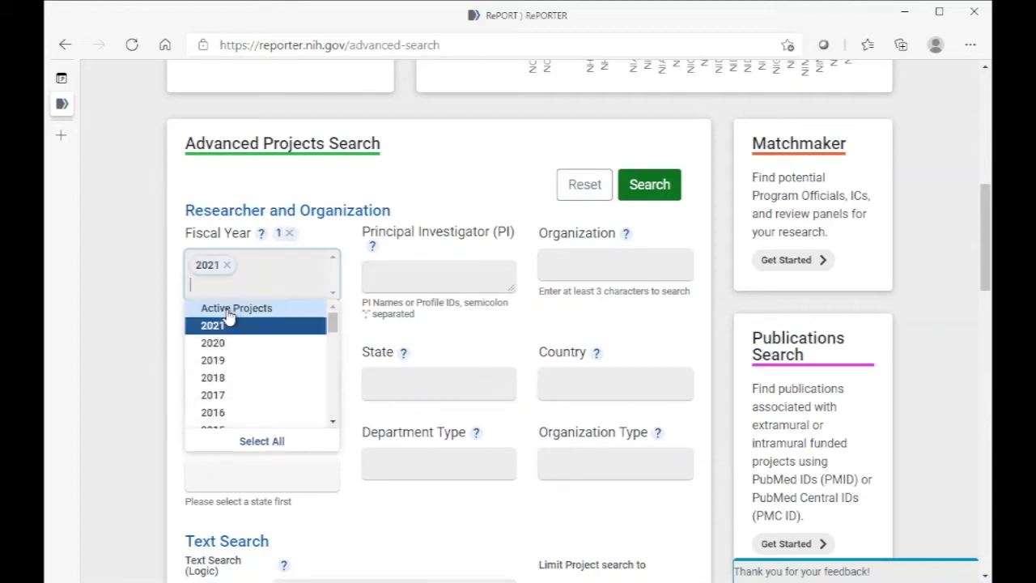
{"action": "left_click", "coordinate": [230, 348]}
{"action": "left_click", "coordinate": [225, 364]}
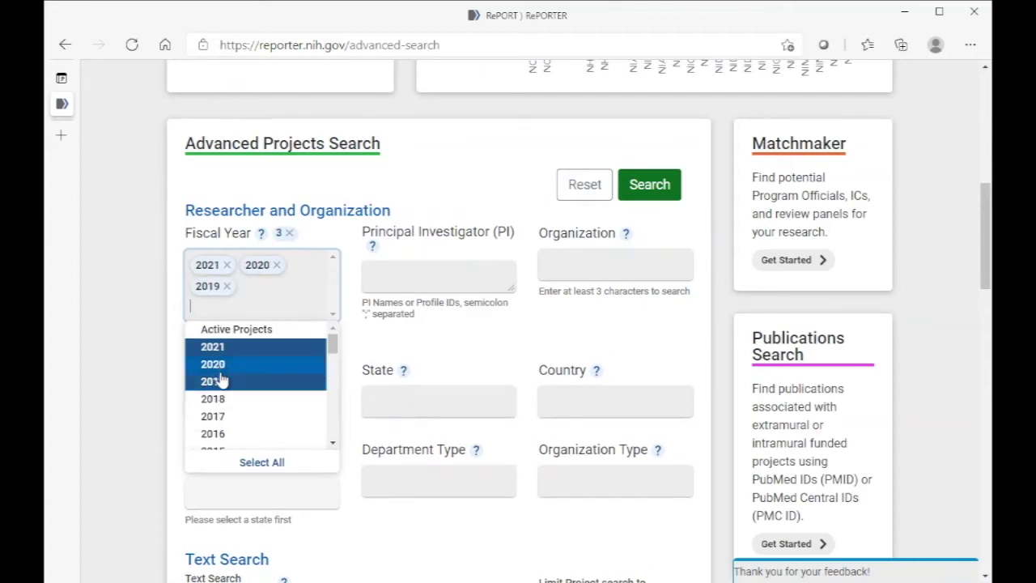
{"action": "left_click", "coordinate": [227, 400]}
{"action": "left_click", "coordinate": [226, 419]}
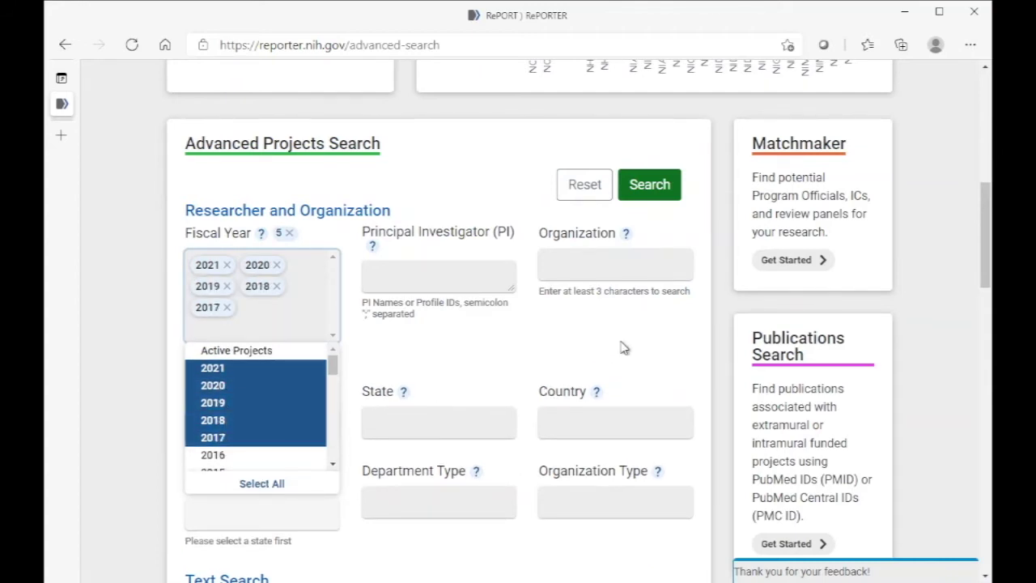
Enter the principal investigator's name, followed by a semicolon, as the Principal Investigator (PI) criterion
{"action": "left_click", "coordinate": [466, 288]}
{"action": "left_click", "coordinate": [470, 285]}
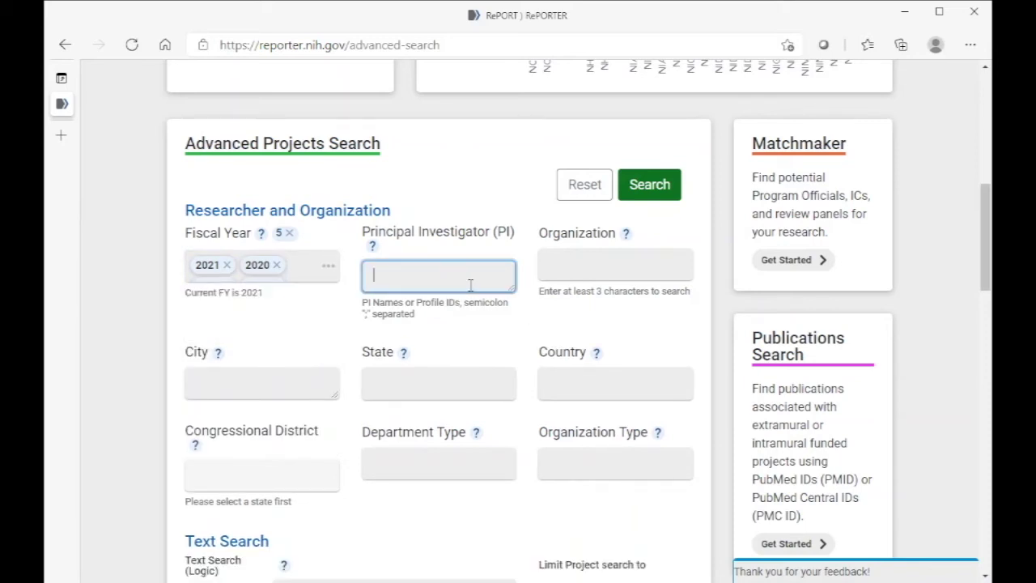
{"action": "type", "text": "smith"}
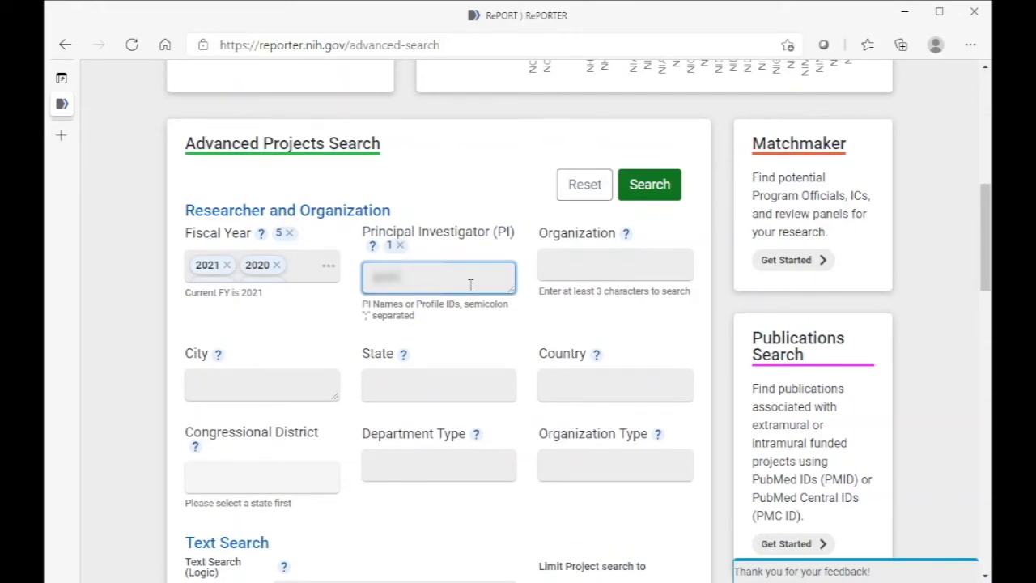
{"action": "type", "text": ";"}
Find "ninds" among the agencies and select Nat'l Inst of Neurological Disorders and Stroke (NINDS) as the Agency/Institute/Center
{"action": "scroll", "coordinate": [609, 373], "scroll_direction": "down", "scroll_amount": 5}
{"action": "scroll", "coordinate": [610, 370], "scroll_direction": "down", "scroll_amount": 1}
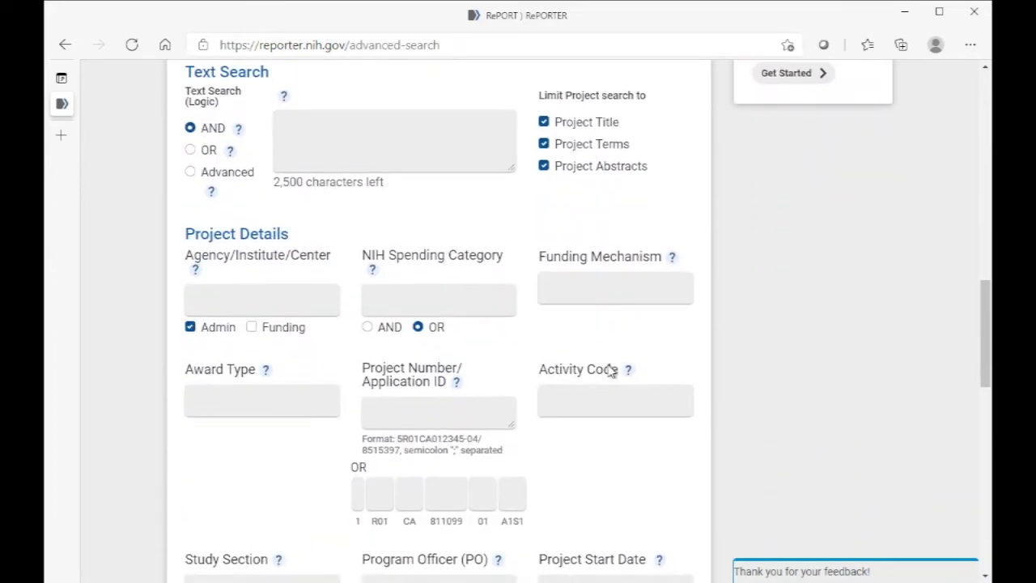
{"action": "left_click", "coordinate": [236, 300]}
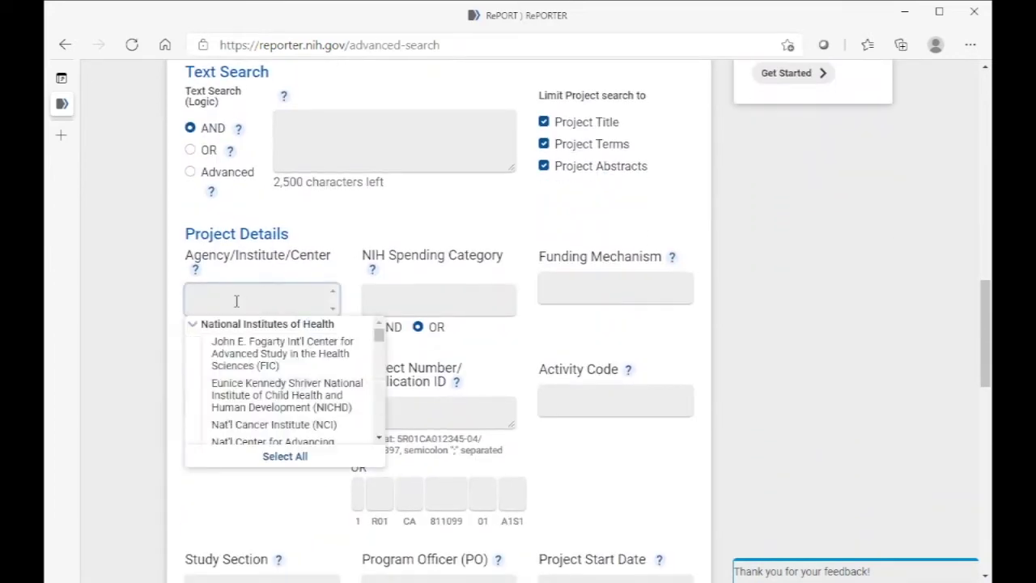
{"action": "type", "text": "ninds"}
{"action": "left_click", "coordinate": [216, 358]}
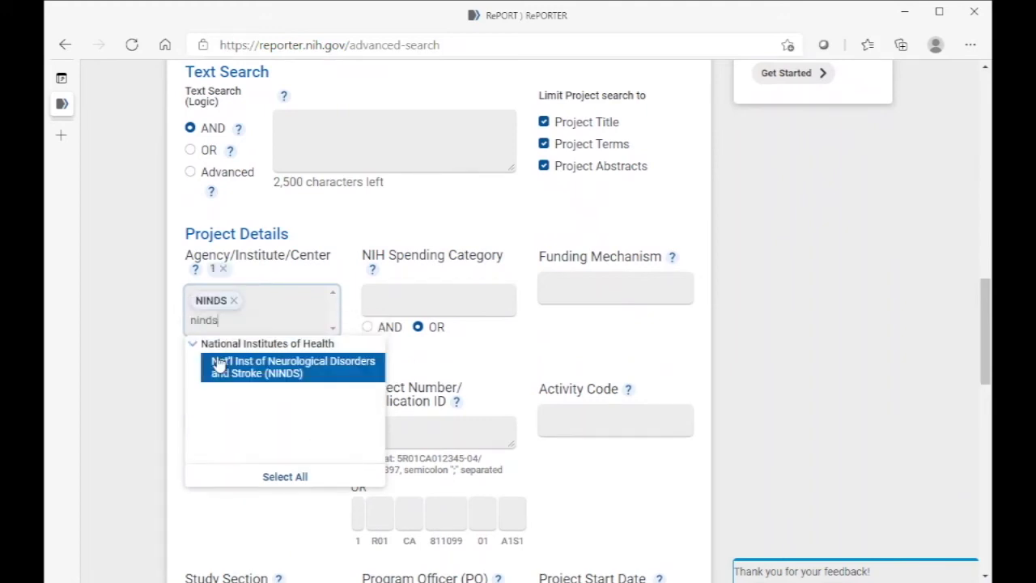
{"action": "left_click", "coordinate": [633, 358]}
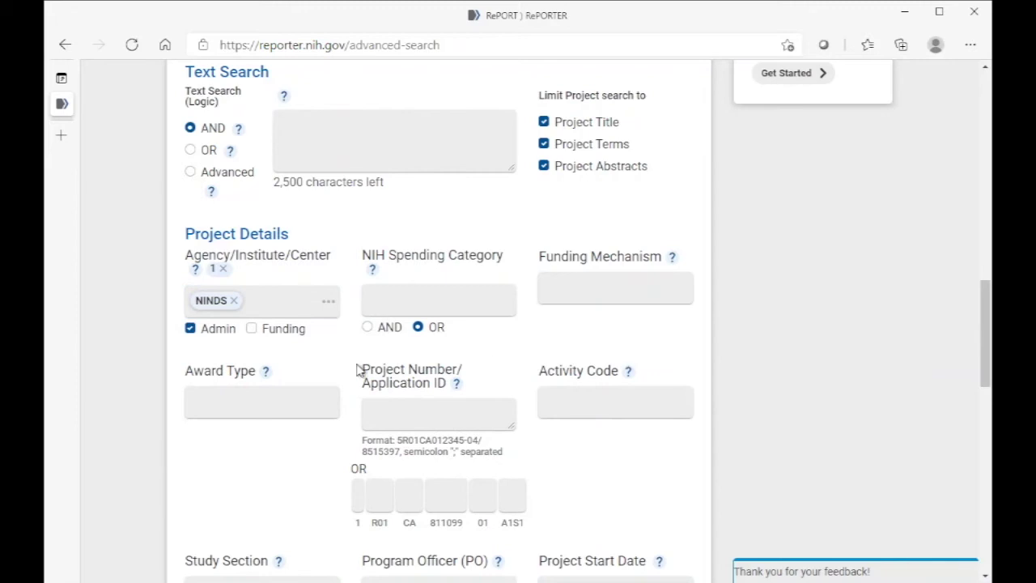
Filter the activity codes by "dp" and add DP1 and DP2 from the R01 Equivalents
{"action": "scroll", "coordinate": [421, 369], "scroll_direction": "down", "scroll_amount": 2}
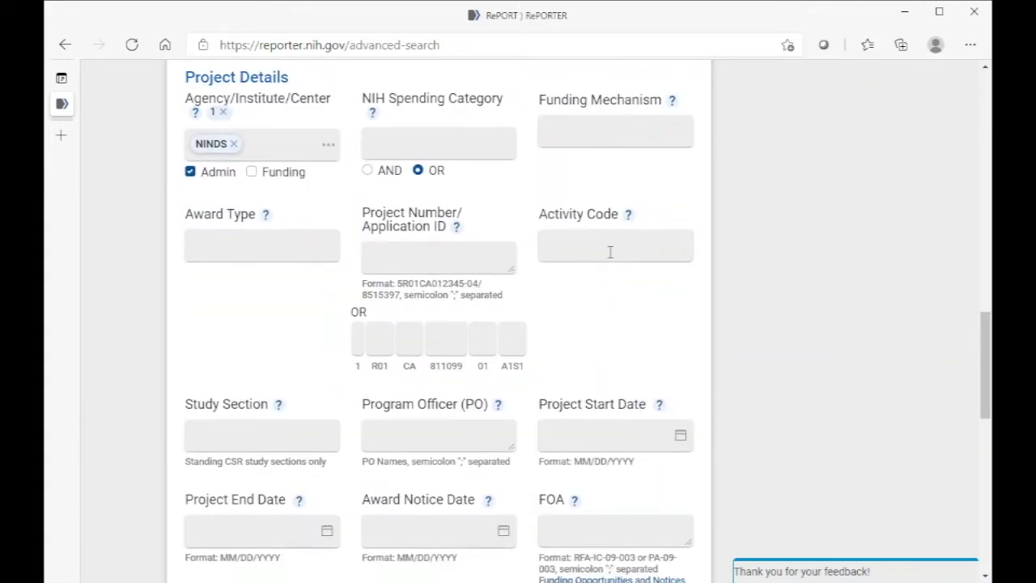
{"action": "left_click", "coordinate": [613, 252]}
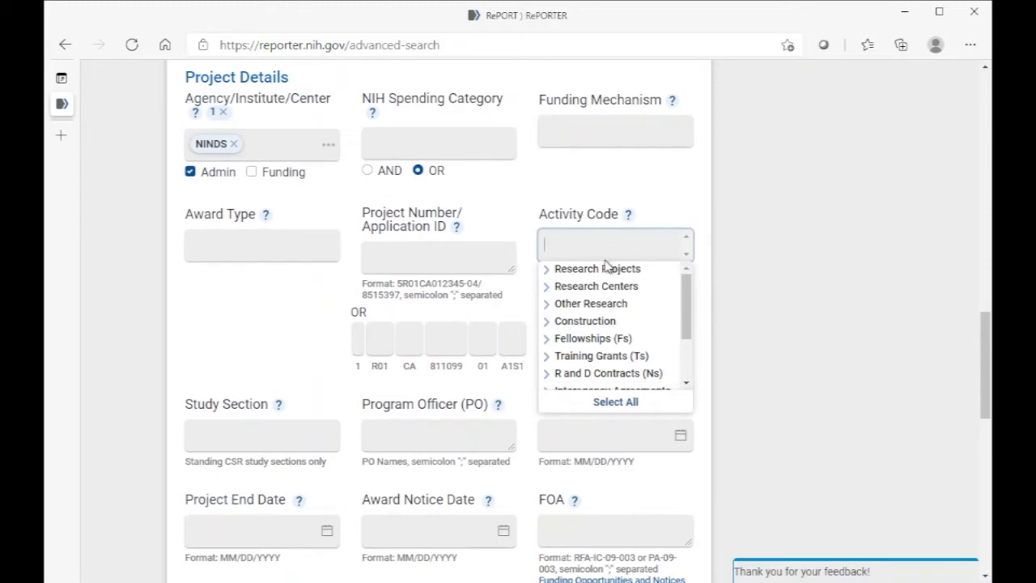
{"action": "type", "text": "dp"}
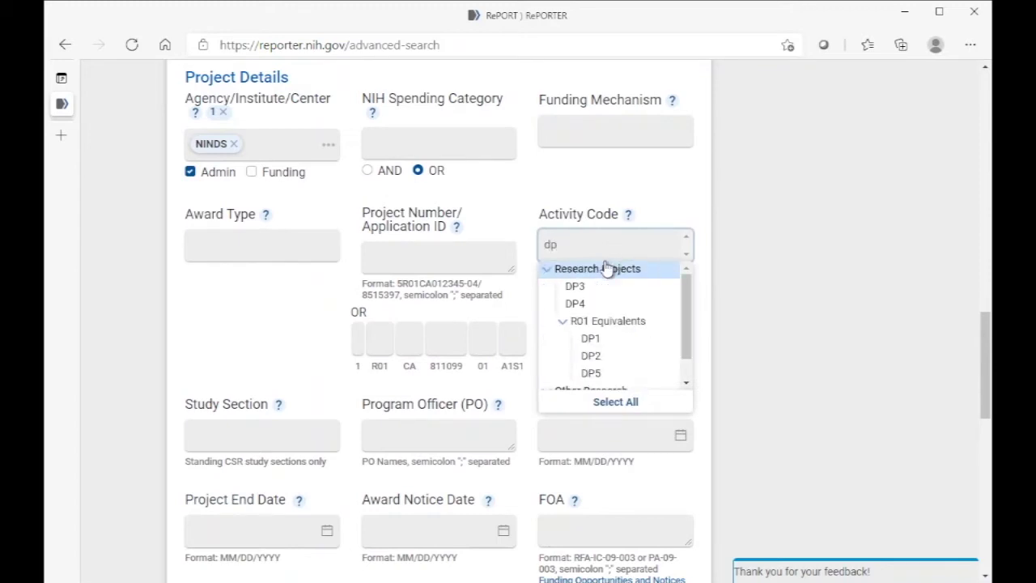
{"action": "left_click", "coordinate": [609, 339]}
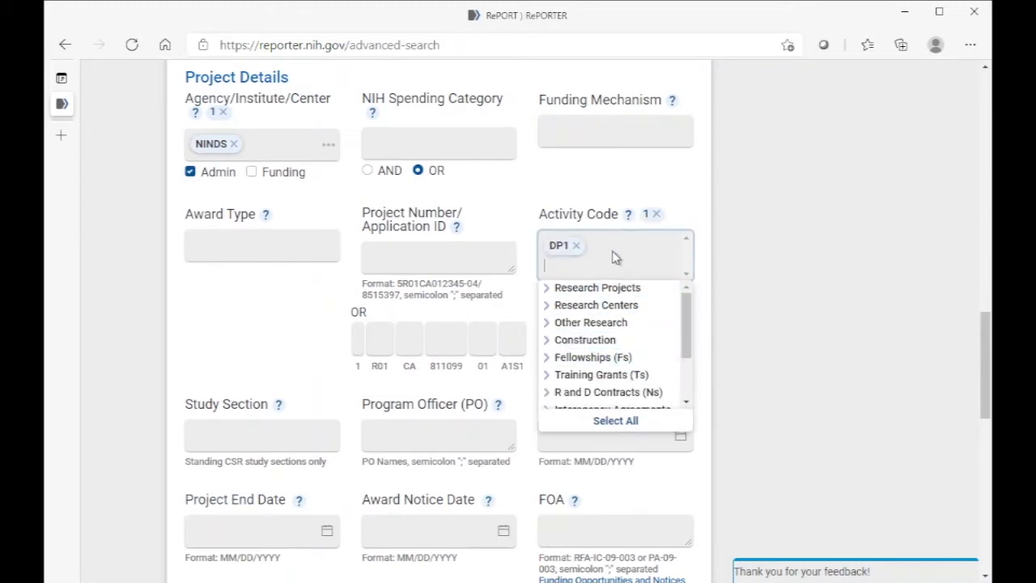
{"action": "type", "text": "dp"}
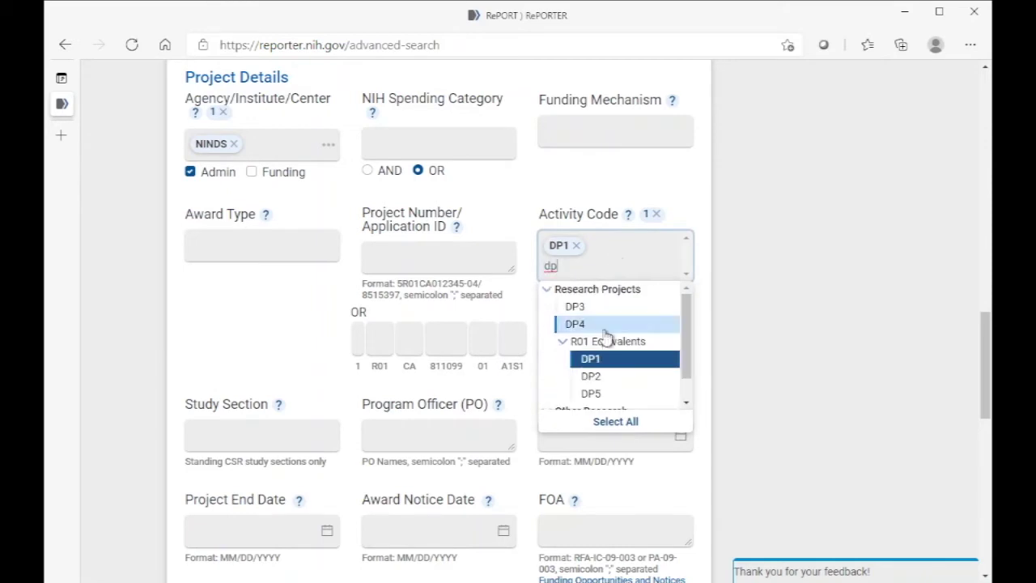
{"action": "left_click", "coordinate": [601, 376]}
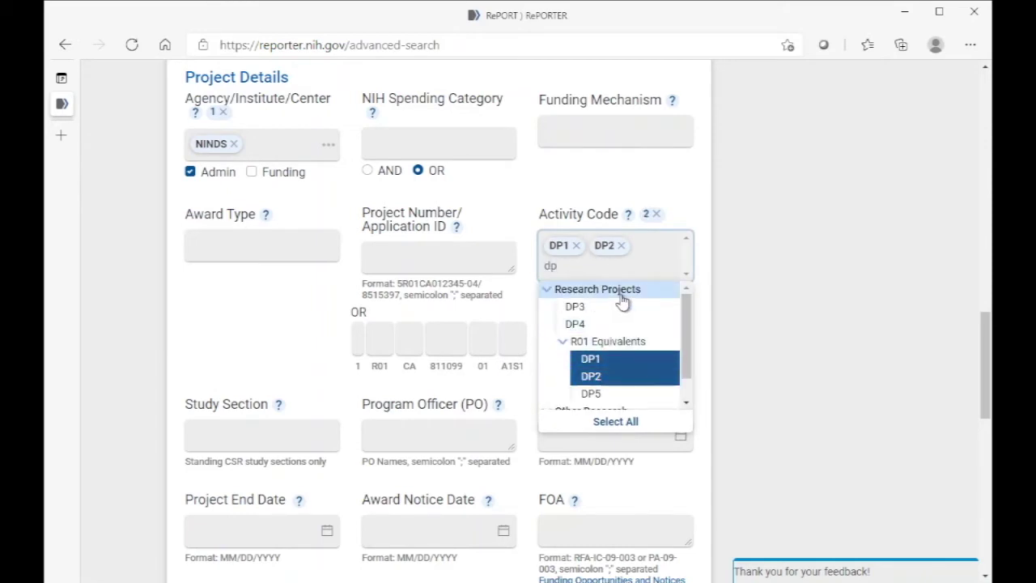
Replace the activity code filter text with "r" and add R00 from the Research Projects
{"action": "key", "text": "BackSpace"}
{"action": "key", "text": "BackSpace"}
{"action": "type", "text": "r"}
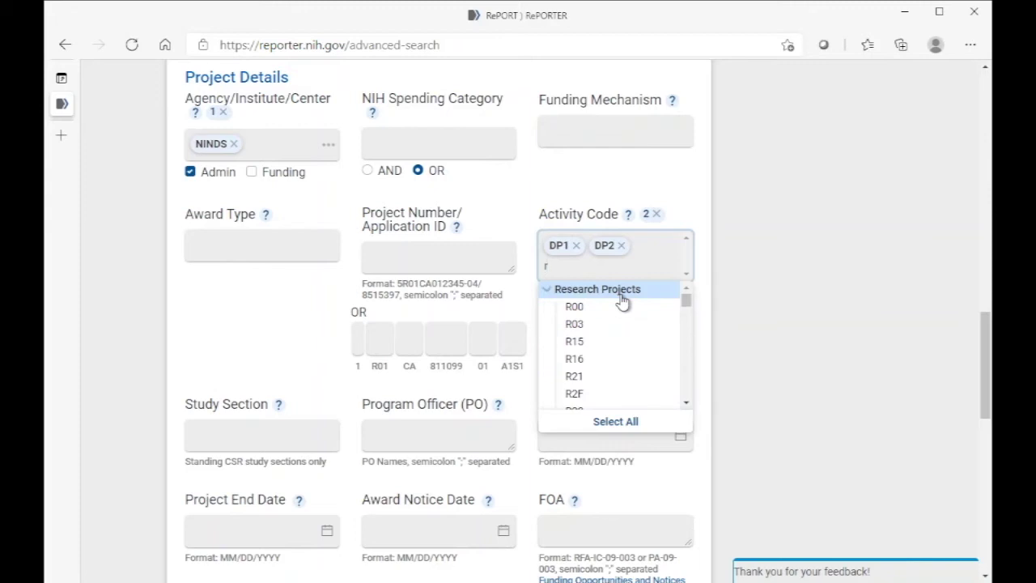
{"action": "left_click", "coordinate": [645, 315]}
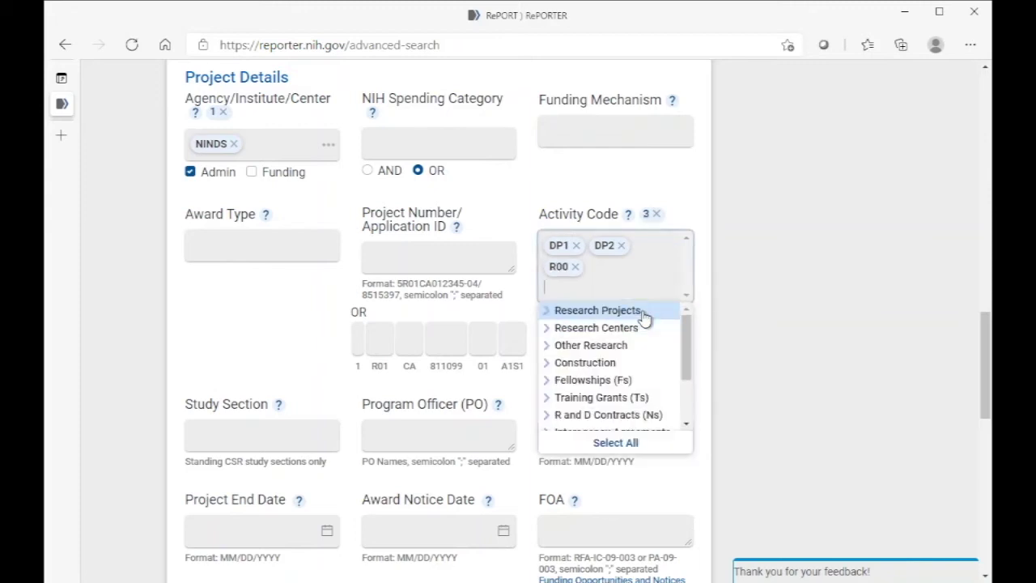
Look up "r01" among the activity codes and add R01 to the selection
{"action": "type", "text": "r"}
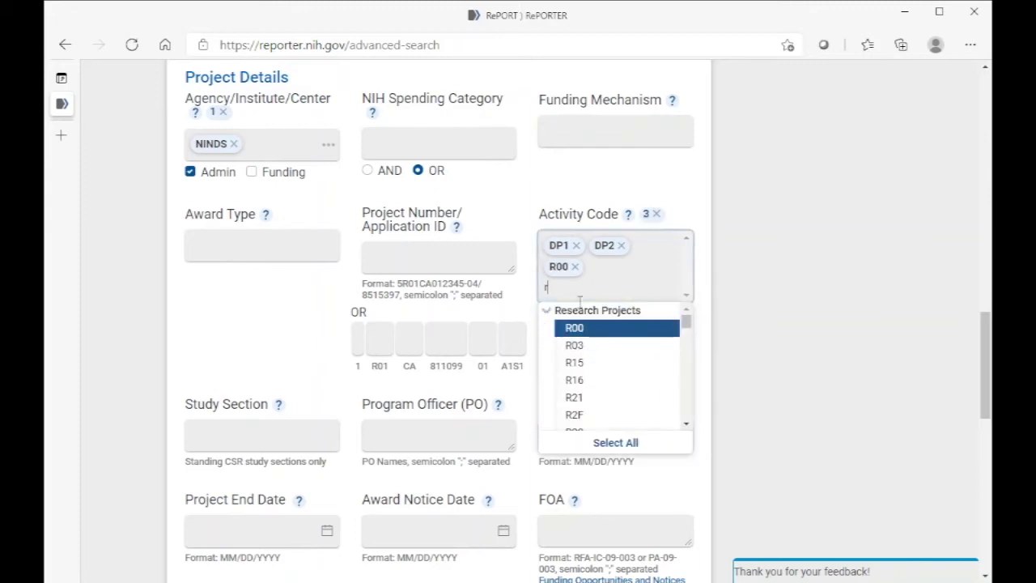
{"action": "scroll", "coordinate": [599, 348], "scroll_direction": "down", "scroll_amount": 5}
{"action": "scroll", "coordinate": [602, 348], "scroll_direction": "down", "scroll_amount": 4}
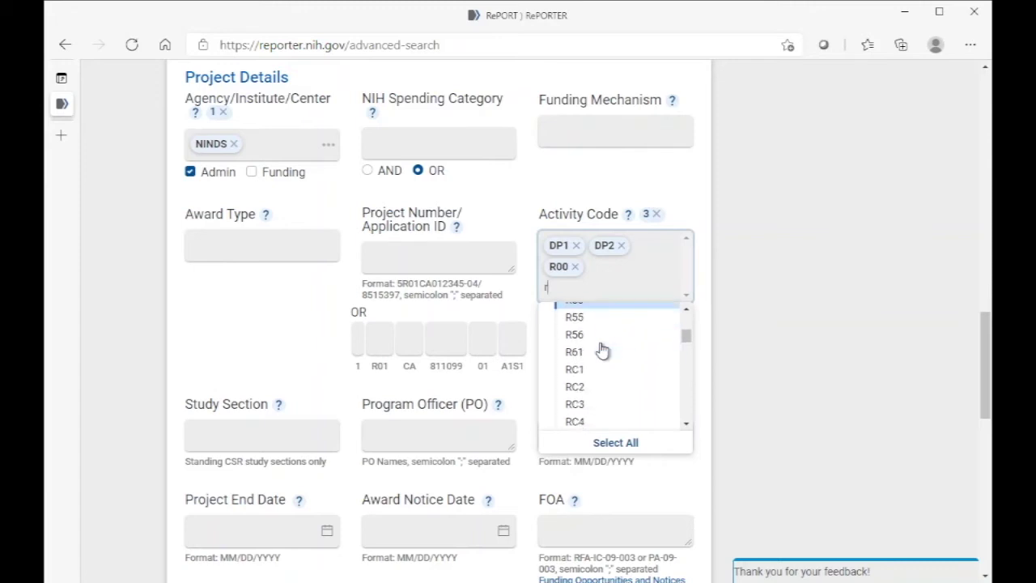
{"action": "scroll", "coordinate": [601, 348], "scroll_direction": "up", "scroll_amount": 3}
{"action": "scroll", "coordinate": [601, 348], "scroll_direction": "down", "scroll_amount": 4}
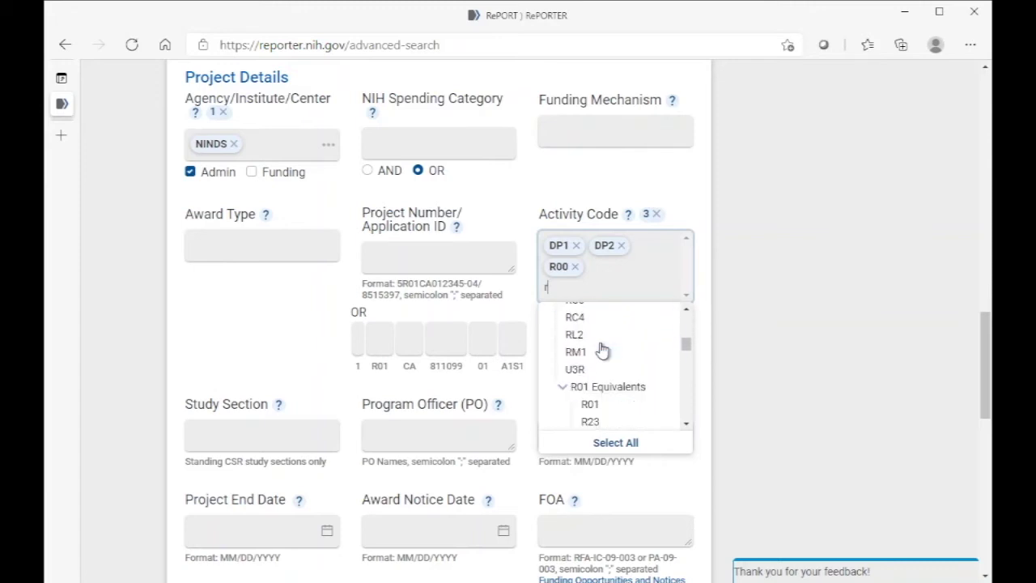
{"action": "key", "text": "Escape"}
{"action": "left_click", "coordinate": [608, 290]}
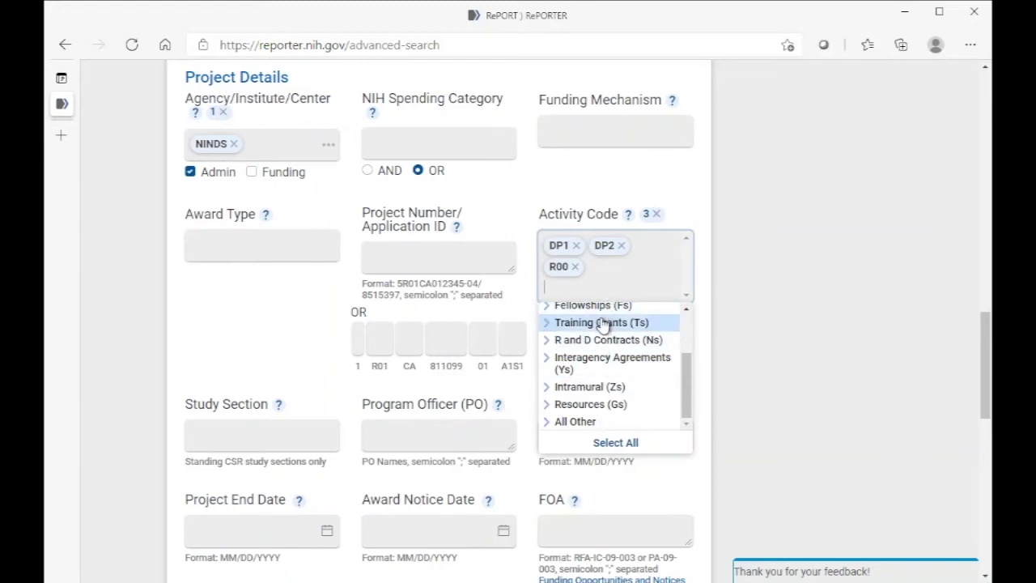
{"action": "type", "text": "rp1"}
{"action": "key", "text": "BackSpace"}
{"action": "key", "text": "BackSpace"}
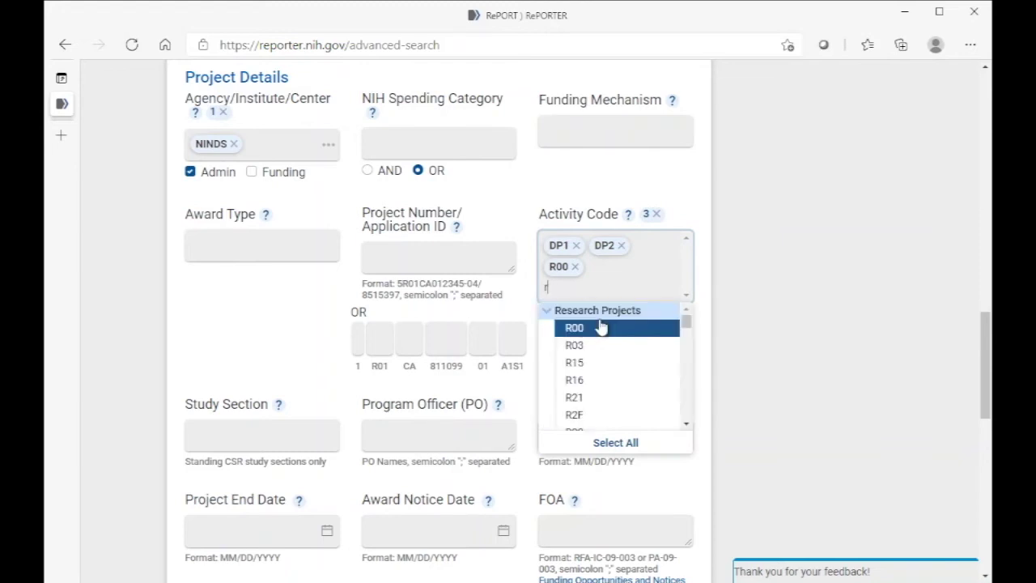
{"action": "type", "text": "01"}
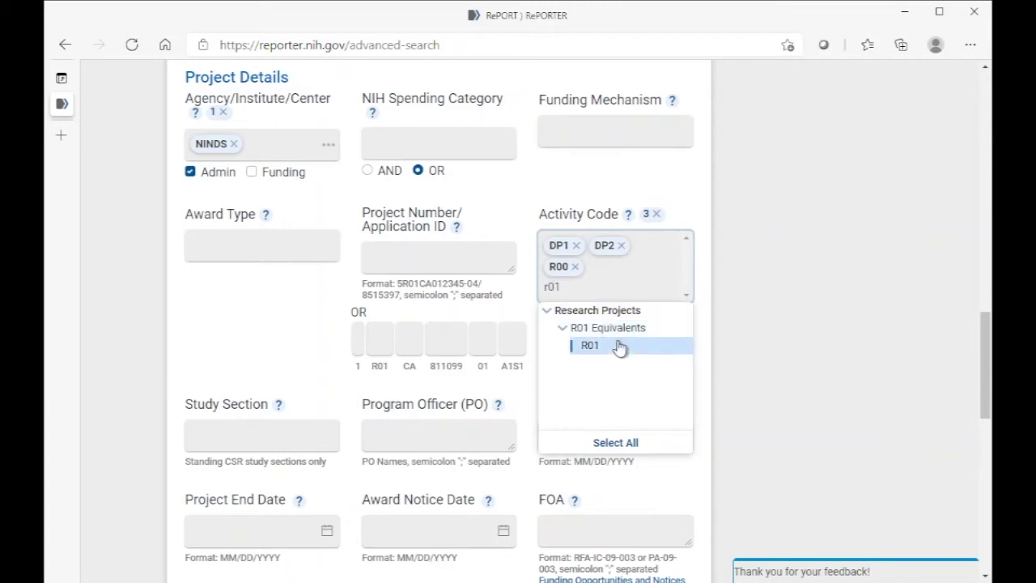
{"action": "left_click", "coordinate": [615, 346]}
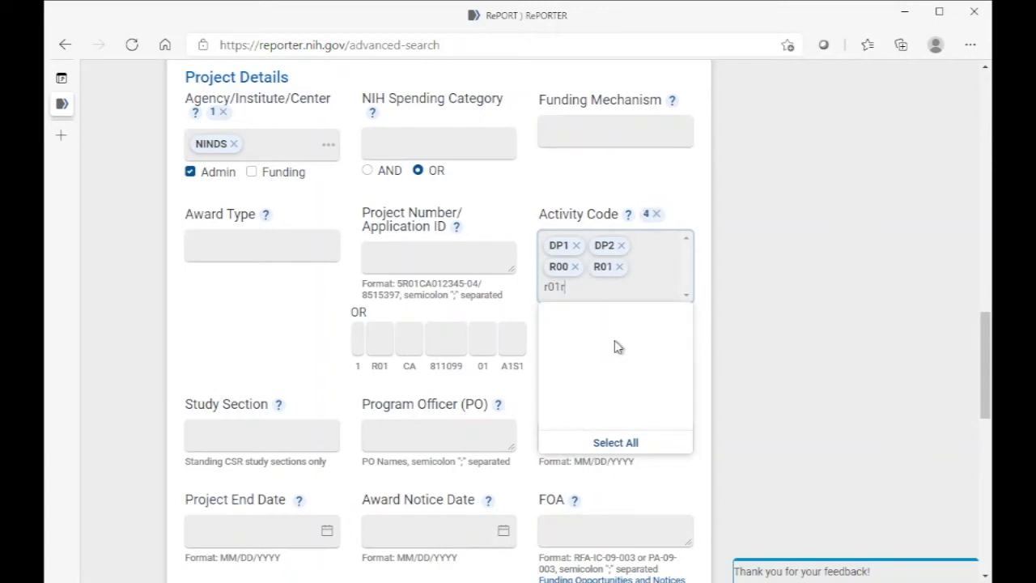
Change the activity code filter text to "r37" and add R37 to the selection
{"action": "type", "text": "r37"}
{"action": "key", "text": "BackSpace"}
{"action": "key", "text": "BackSpace"}
{"action": "key", "text": "BackSpace"}
{"action": "key", "text": "BackSpace"}
{"action": "key", "text": "BackSpace"}
{"action": "key", "text": "BackSpace"}
{"action": "type", "text": "r37"}
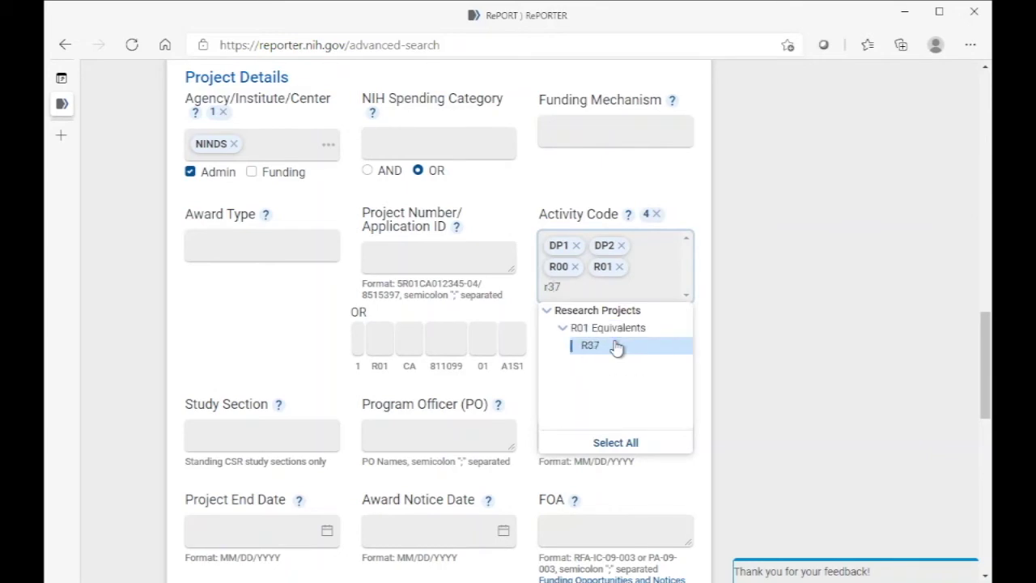
{"action": "left_click", "coordinate": [601, 348]}
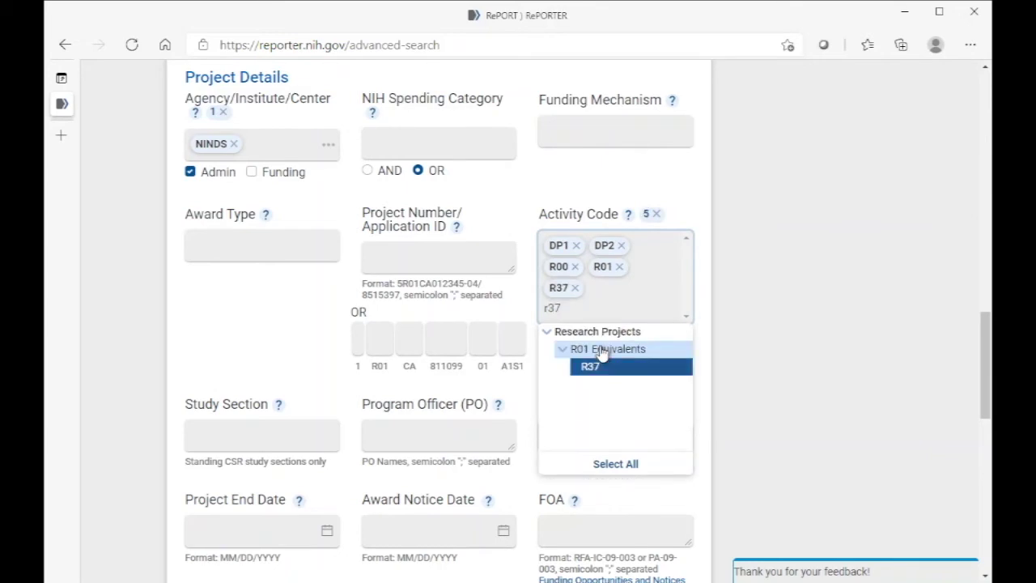
Change the activity code filter text to "r56" and add R56 to the selection
{"action": "key", "text": "BackSpace"}
{"action": "key", "text": "BackSpace"}
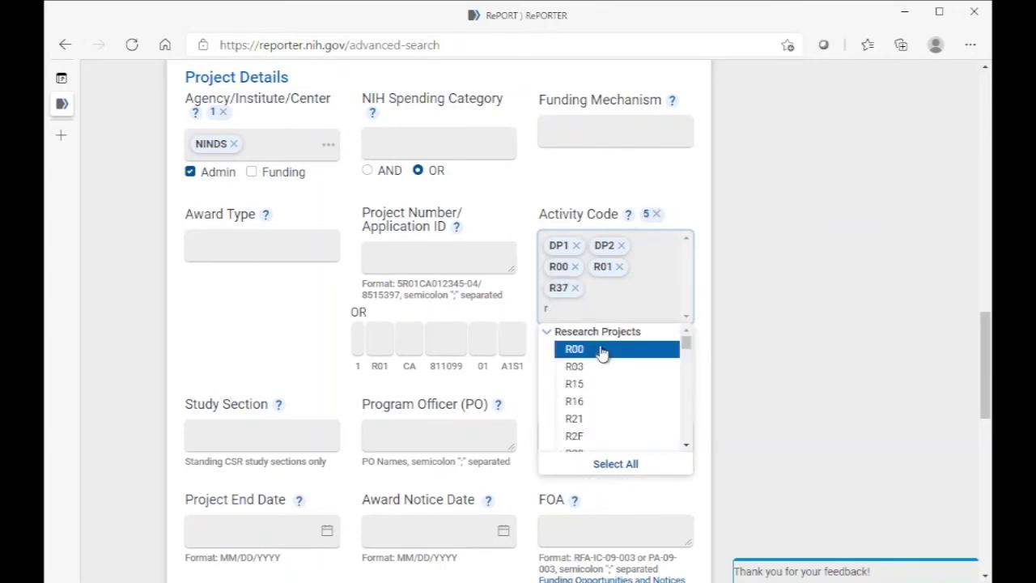
{"action": "type", "text": "56"}
{"action": "left_click", "coordinate": [603, 350]}
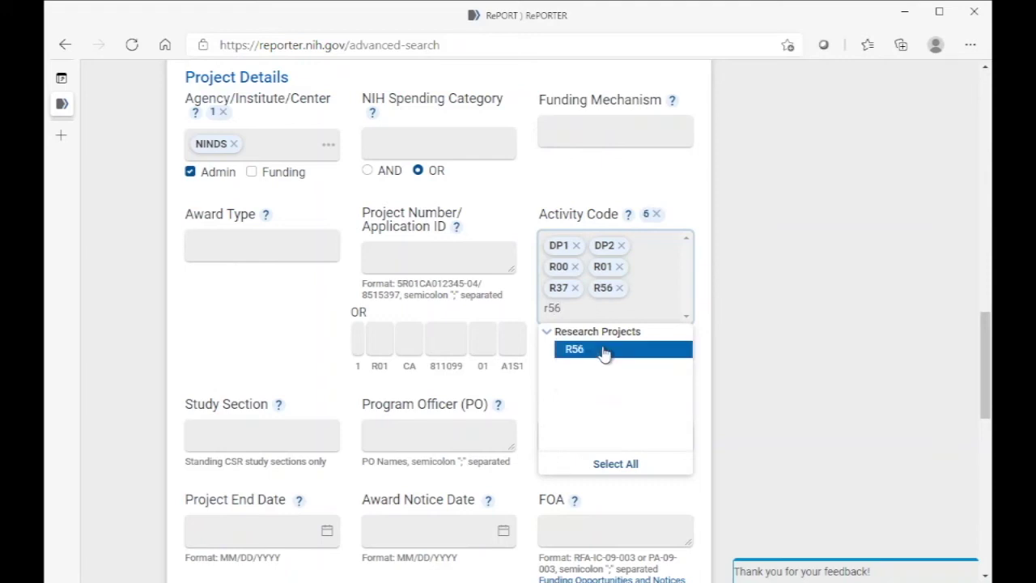
Add the activity codes RF1 and RL1, filtering the list by "rf" and "rl1" respectively
{"action": "left_click_drag", "start_coordinate": [603, 308], "coordinate": [530, 309]}
{"action": "type", "text": "rf"}
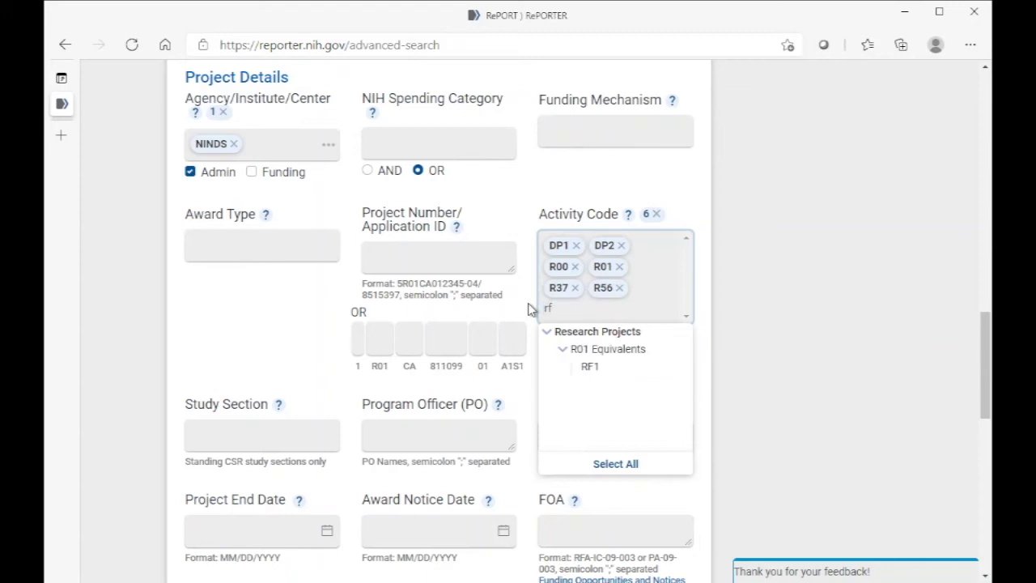
{"action": "left_click", "coordinate": [589, 366]}
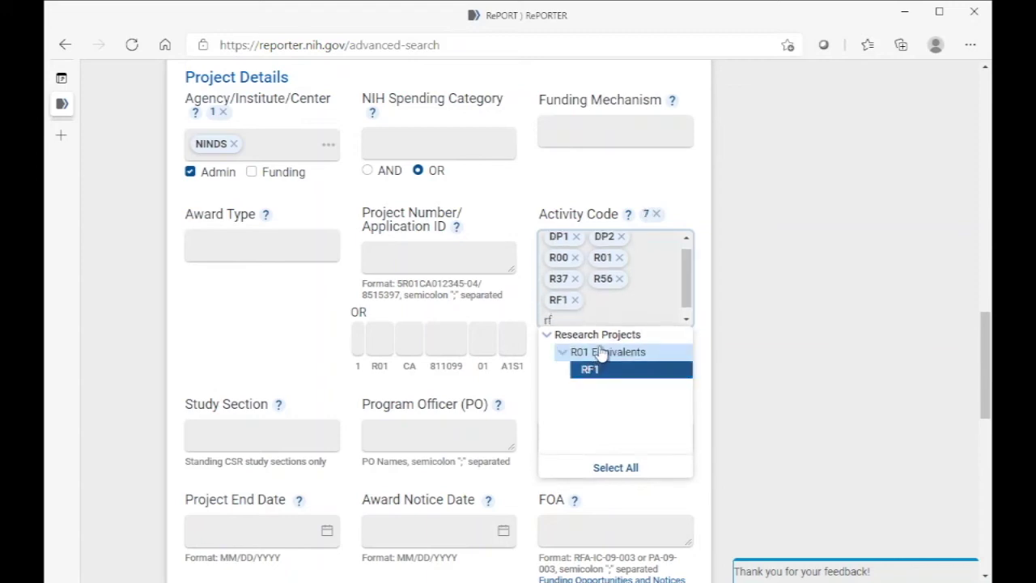
{"action": "key", "text": "BackSpace"}
{"action": "type", "text": "l1"}
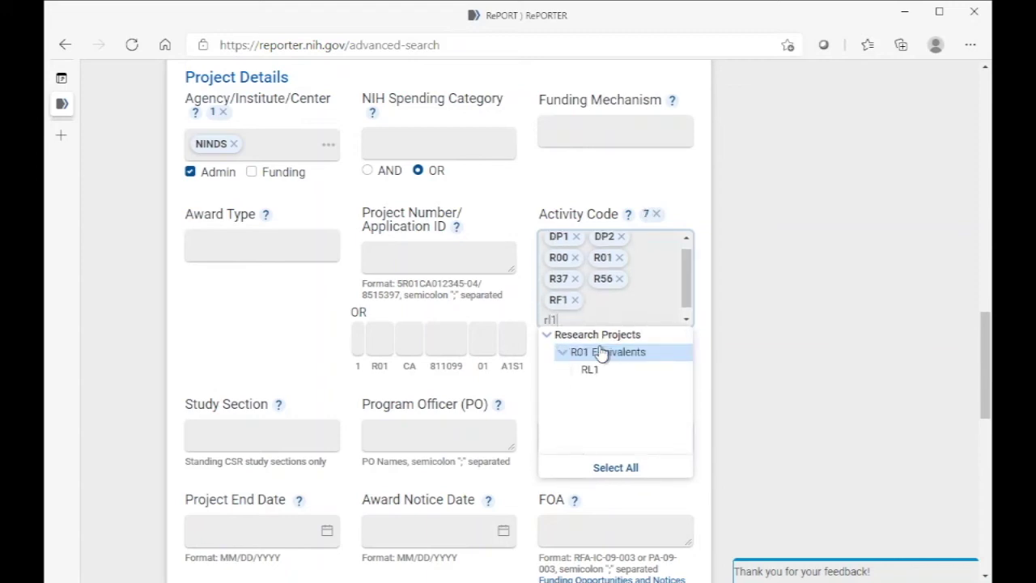
{"action": "left_click", "coordinate": [641, 384]}
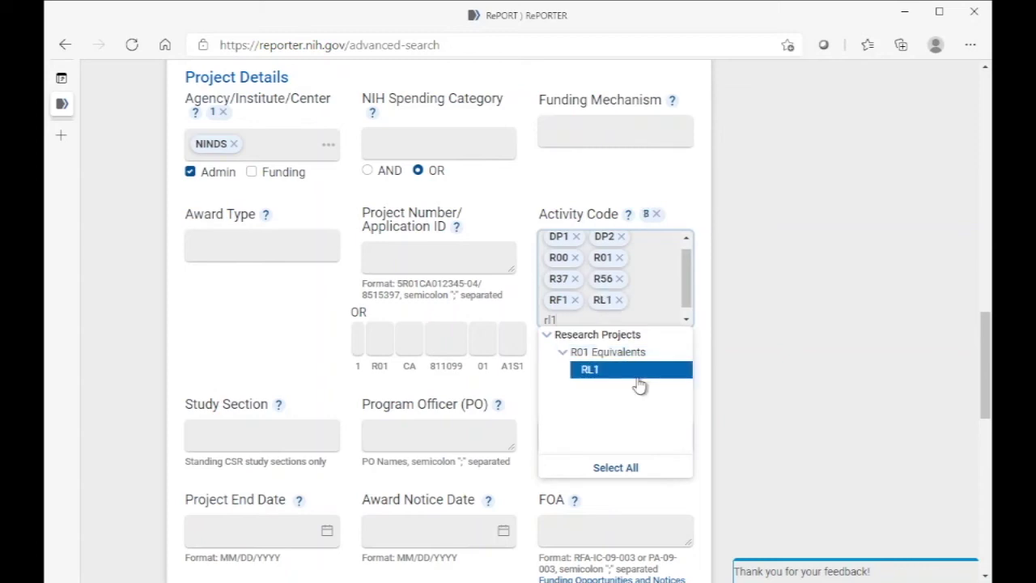
Exclude subprojects under the additional filters and run the advanced search
{"action": "left_click", "coordinate": [630, 537]}
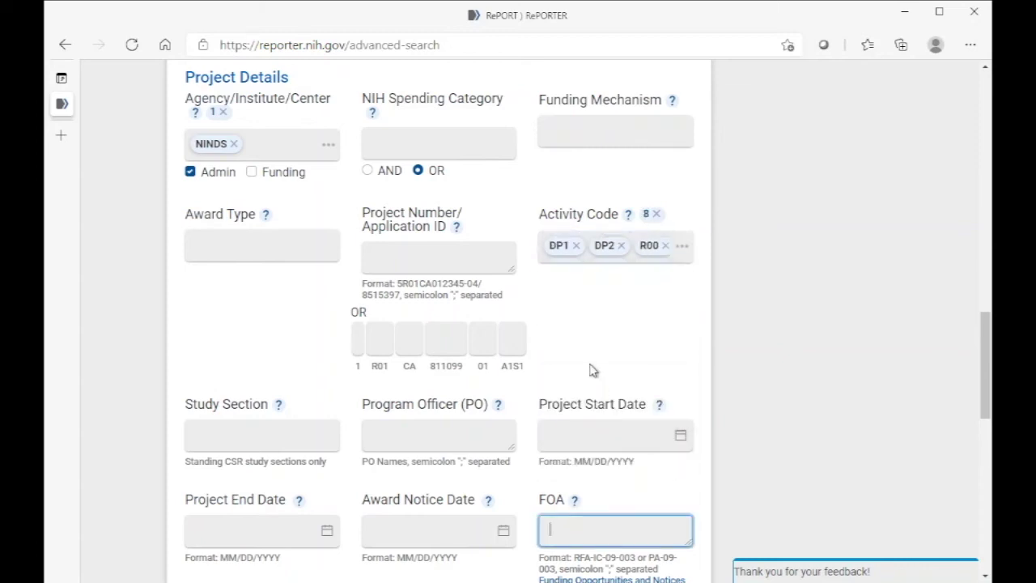
{"action": "scroll", "coordinate": [625, 362], "scroll_direction": "down", "scroll_amount": 2}
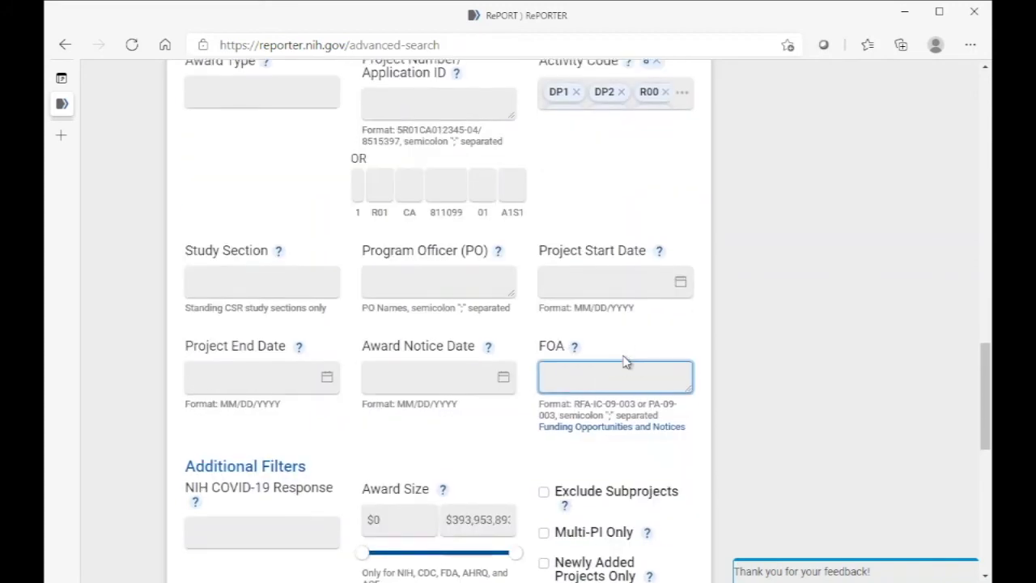
{"action": "scroll", "coordinate": [626, 362], "scroll_direction": "down", "scroll_amount": 3}
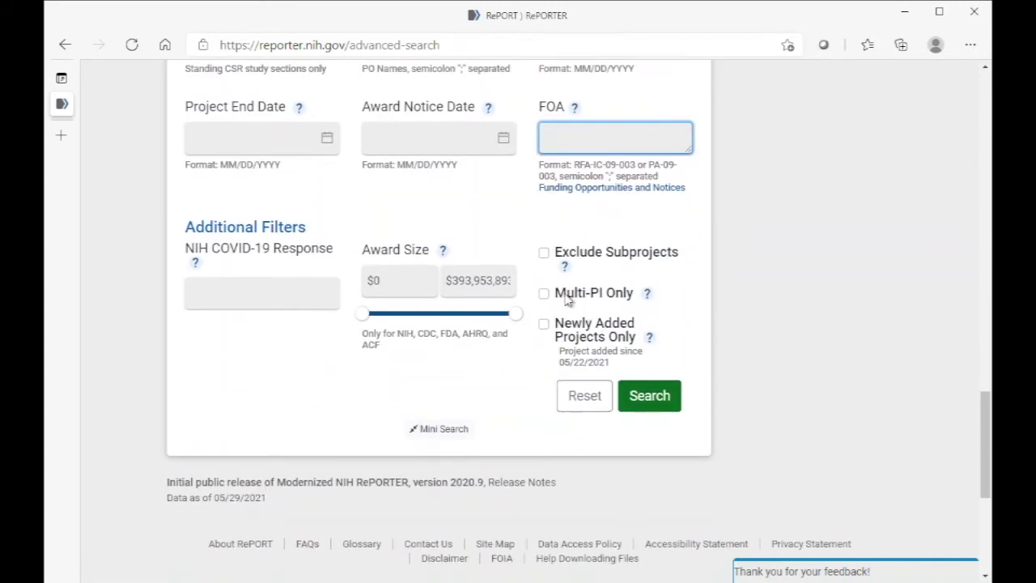
{"action": "left_click", "coordinate": [544, 253]}
{"action": "mouse_move", "coordinate": [565, 268]}
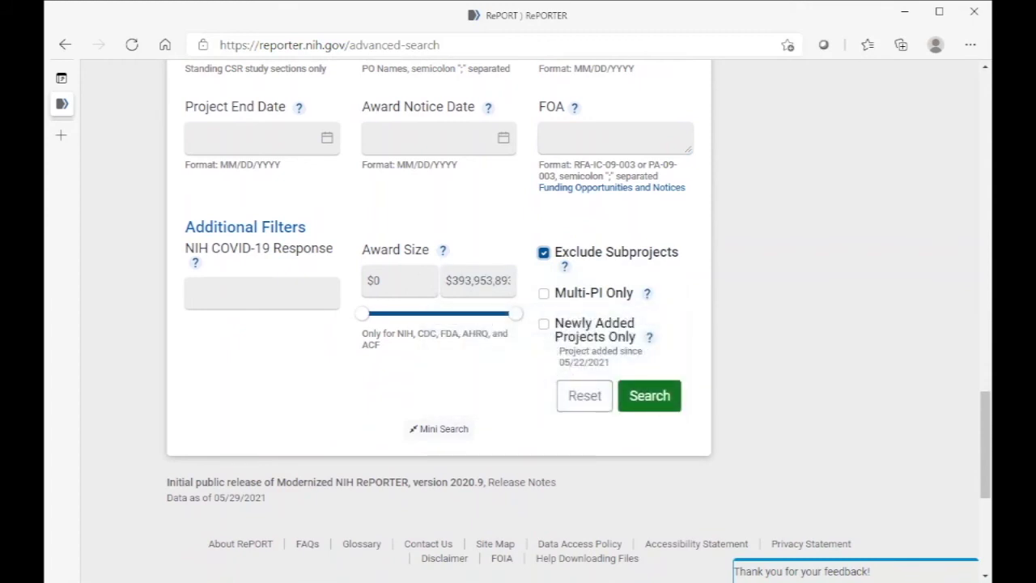
{"action": "scroll", "coordinate": [664, 247], "scroll_direction": "down", "scroll_amount": 2}
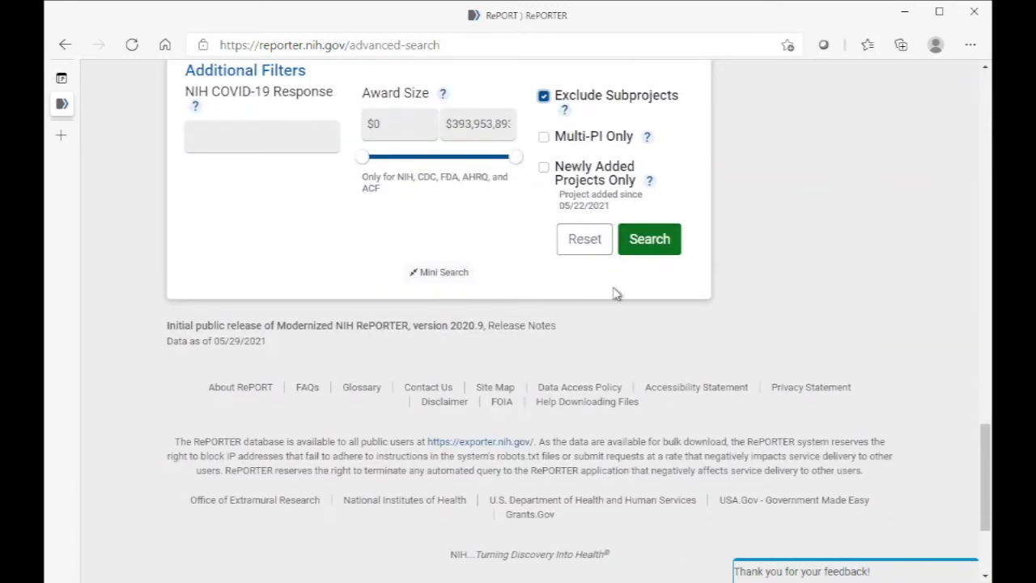
{"action": "left_click", "coordinate": [671, 251]}
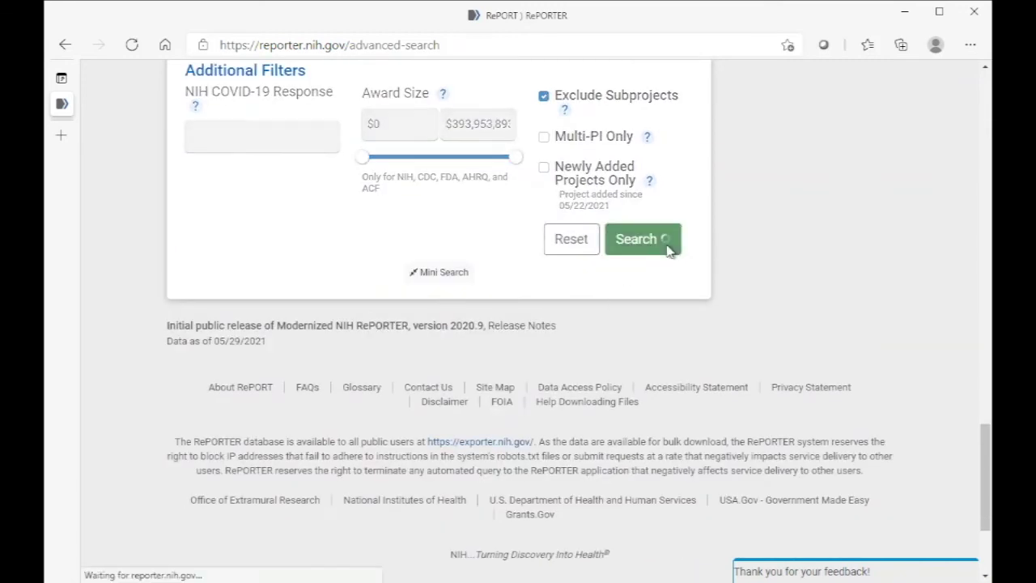
Chart the resulting projects by fiscal year and examine the project counts and total funding for each year
{"action": "scroll", "coordinate": [588, 409], "scroll_direction": "down", "scroll_amount": 2}
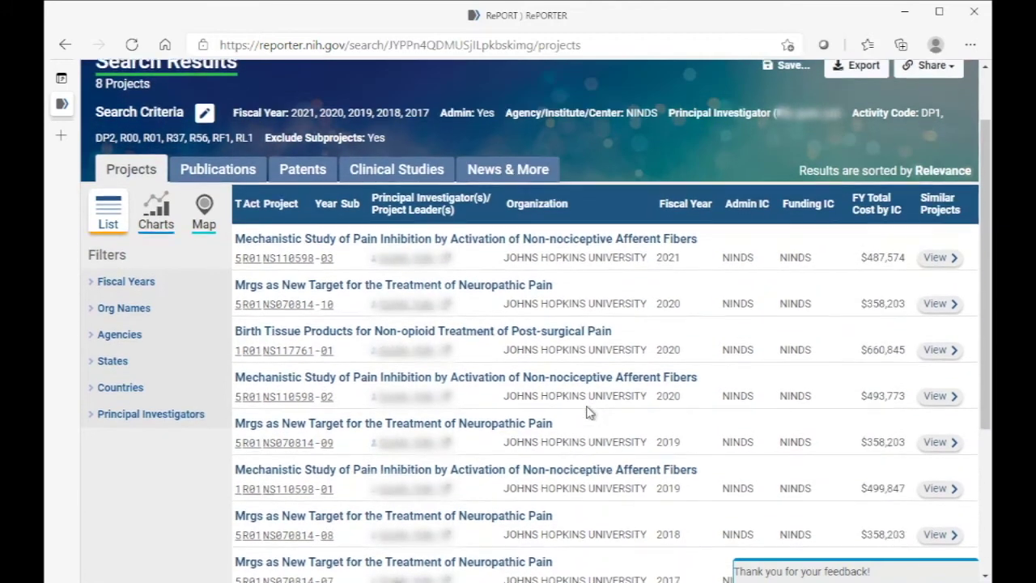
{"action": "scroll", "coordinate": [588, 409], "scroll_direction": "up", "scroll_amount": 2}
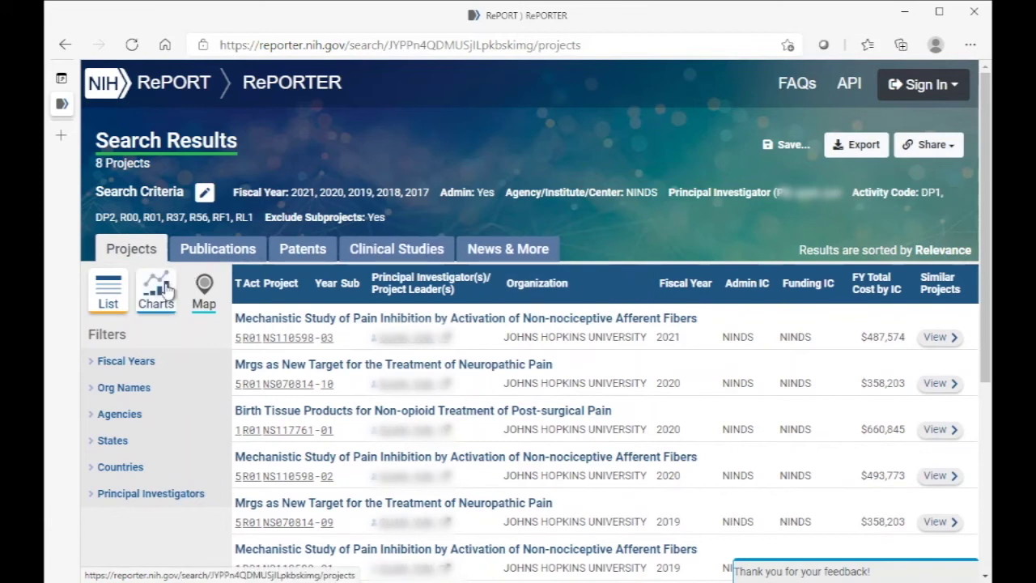
{"action": "left_click", "coordinate": [165, 290]}
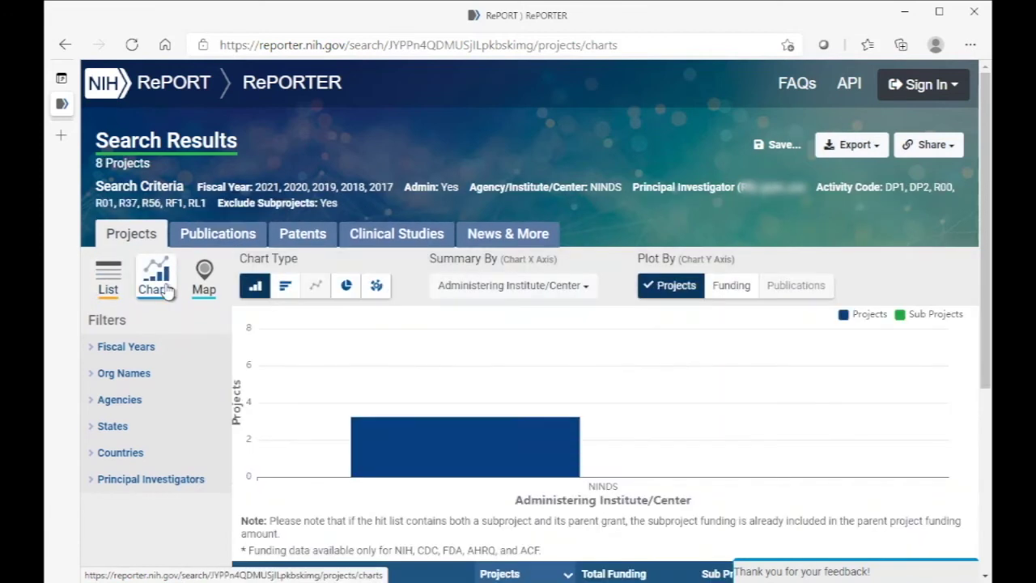
{"action": "left_click", "coordinate": [546, 289]}
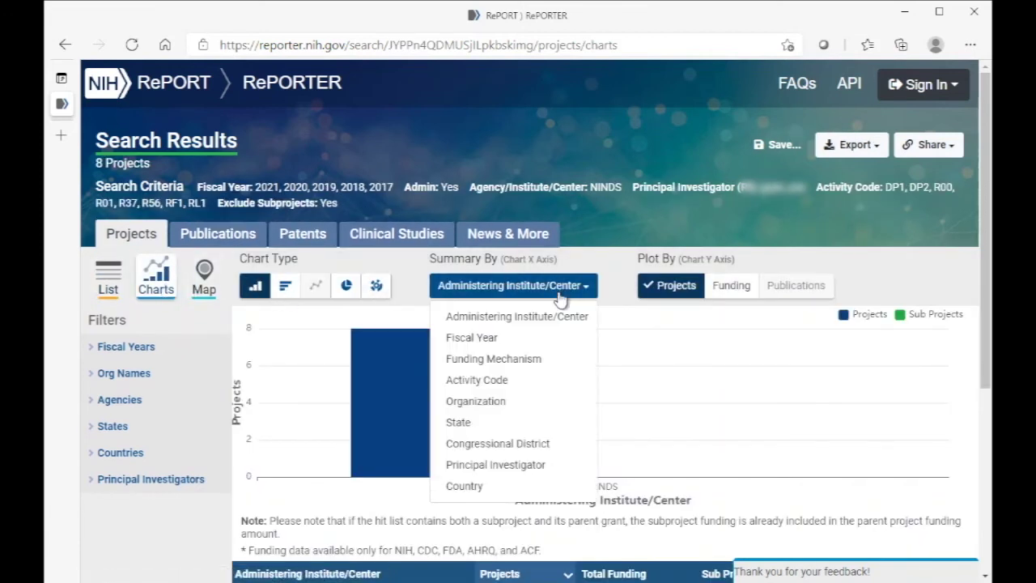
{"action": "left_click", "coordinate": [544, 343]}
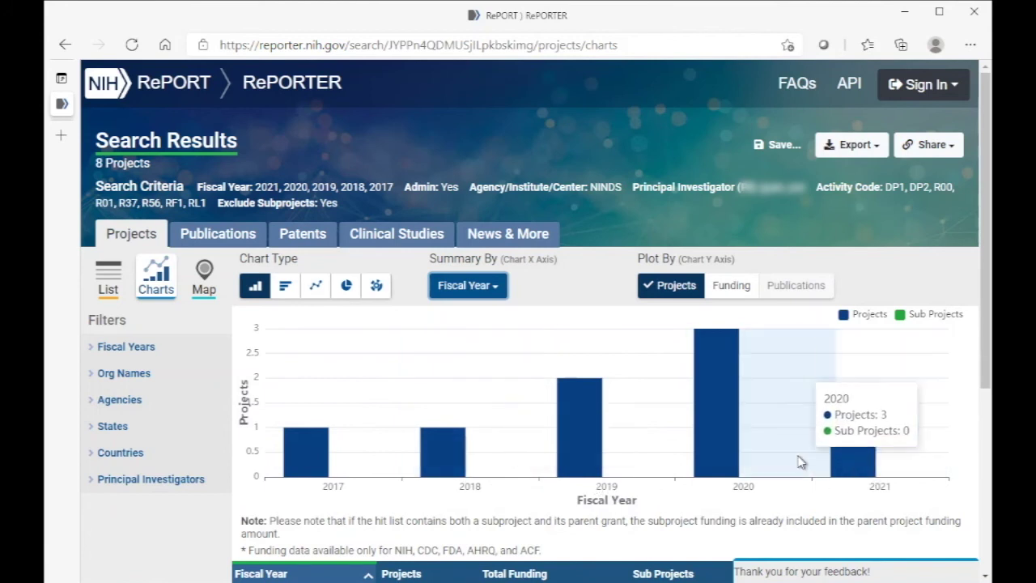
{"action": "scroll", "coordinate": [740, 495], "scroll_direction": "down", "scroll_amount": 2}
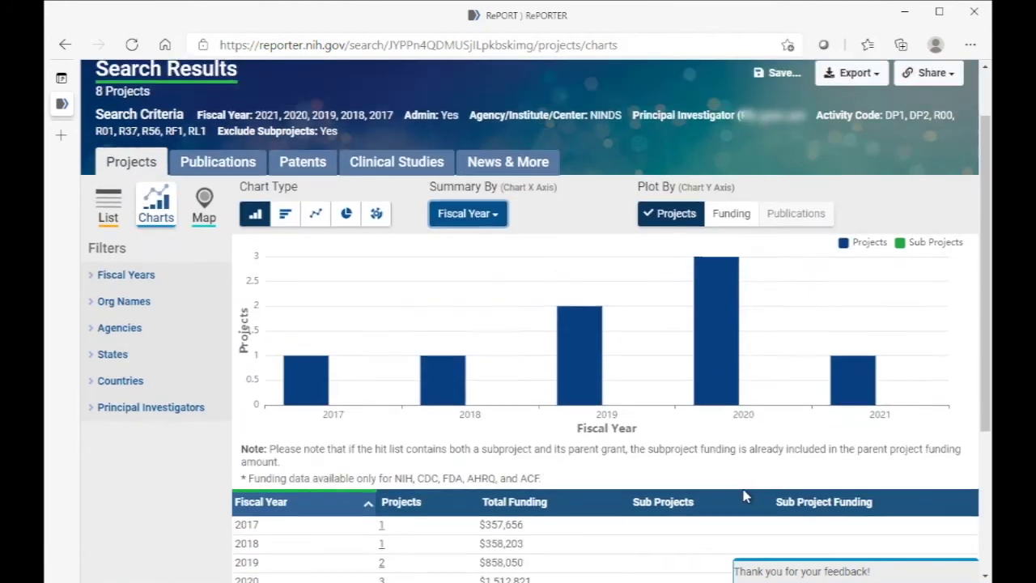
{"action": "scroll", "coordinate": [751, 477], "scroll_direction": "down", "scroll_amount": 1}
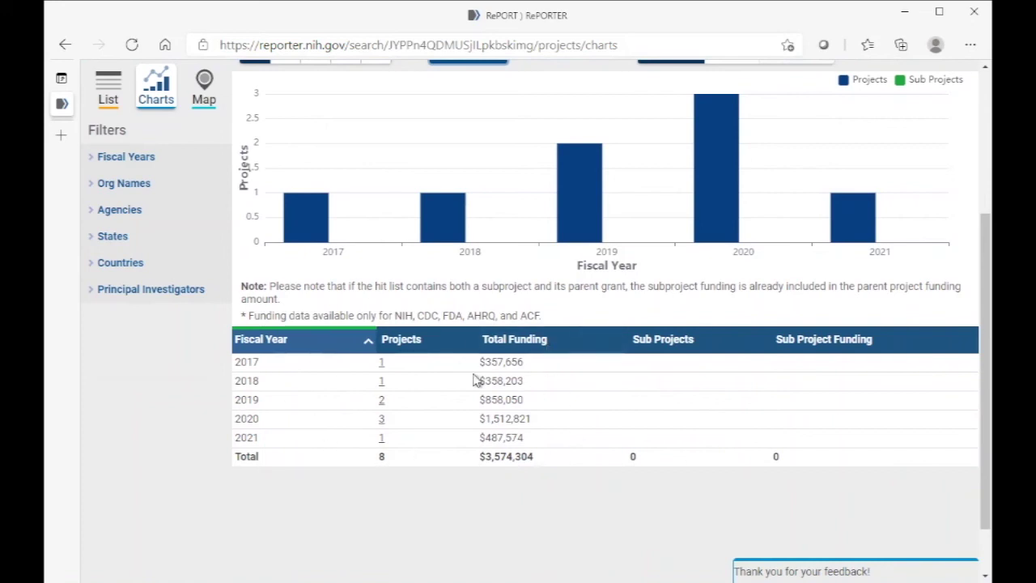
{"action": "scroll", "coordinate": [556, 442], "scroll_direction": "up", "scroll_amount": 2}
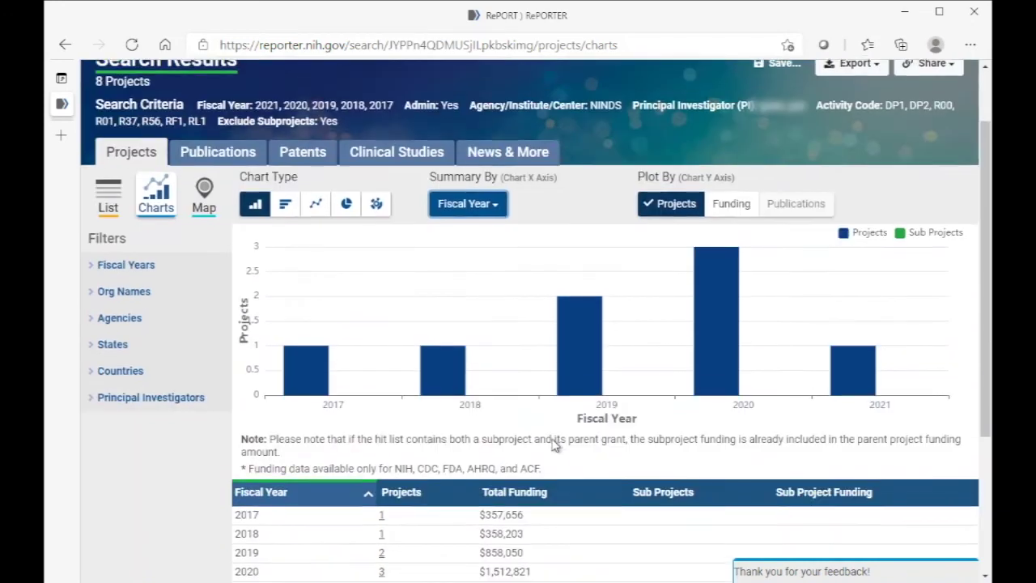
{"action": "scroll", "coordinate": [413, 307], "scroll_direction": "up", "scroll_amount": 1}
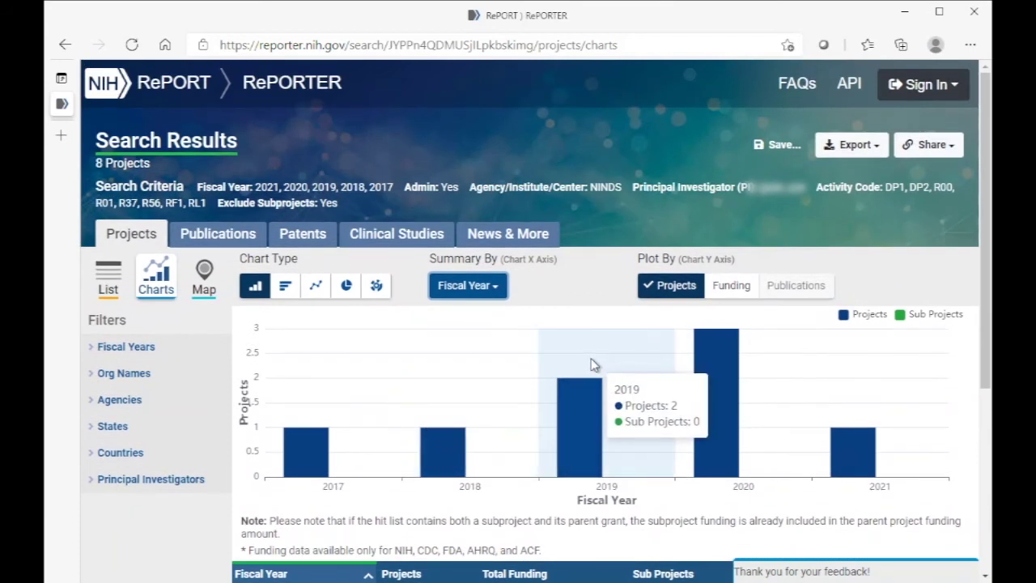
Return to the project list and set the format of its export to Excel
{"action": "left_click", "coordinate": [104, 291]}
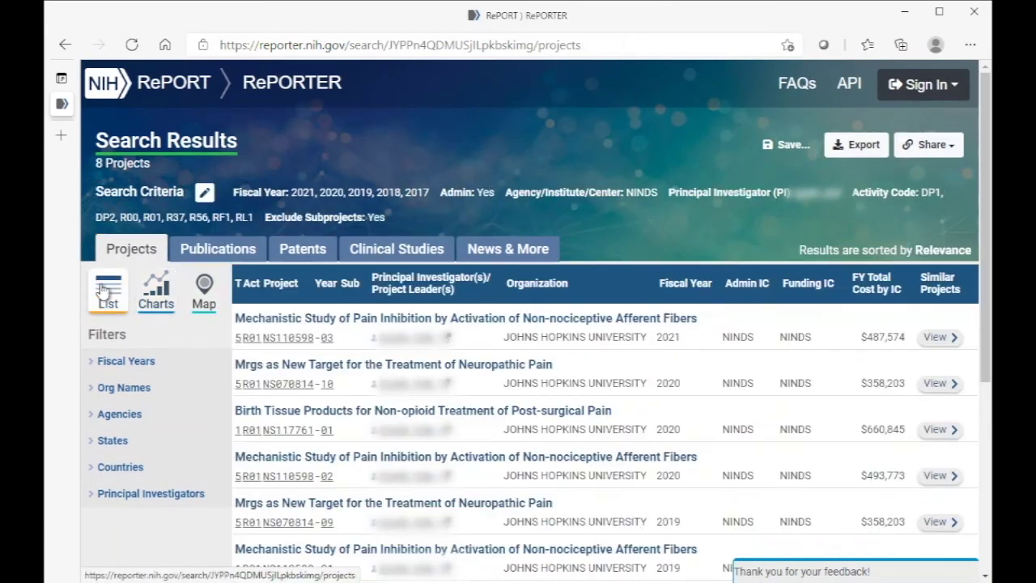
{"action": "left_click", "coordinate": [850, 144]}
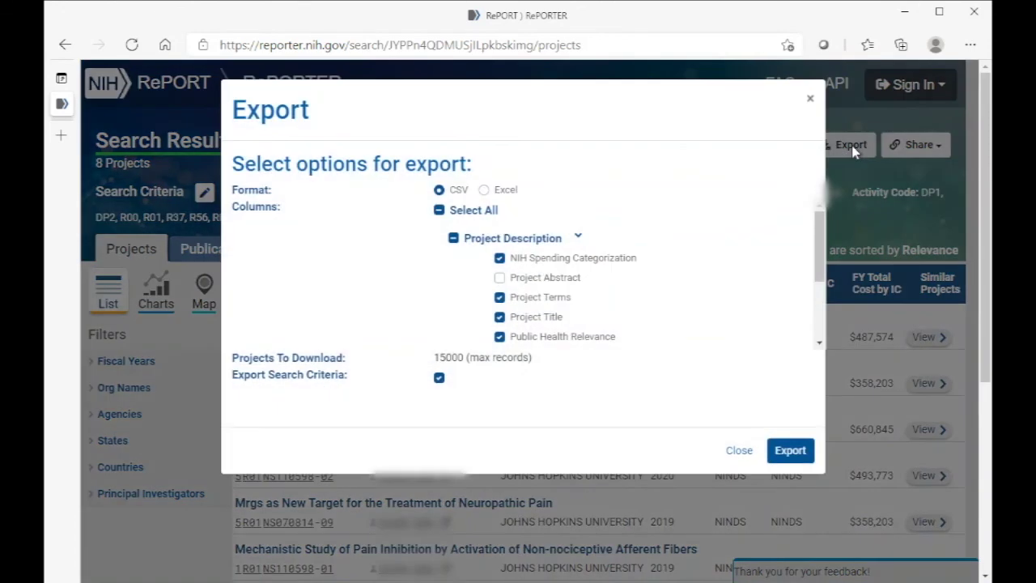
{"action": "left_click", "coordinate": [486, 191]}
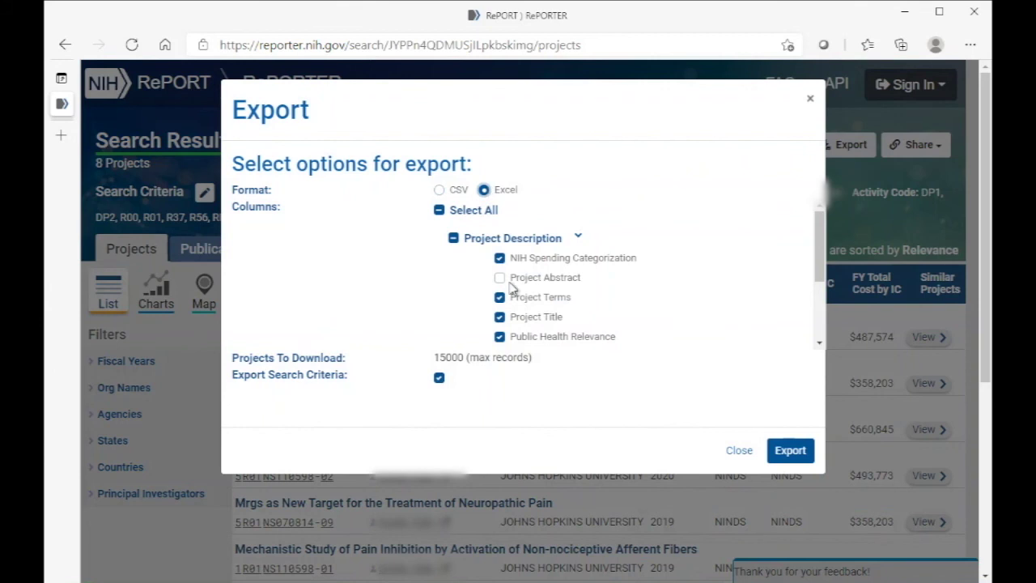
Leave the Funding IC(s) column out of the Project Funding columns and export the projects
{"action": "scroll", "coordinate": [510, 324], "scroll_direction": "down", "scroll_amount": 1}
{"action": "scroll", "coordinate": [560, 291], "scroll_direction": "down", "scroll_amount": 3}
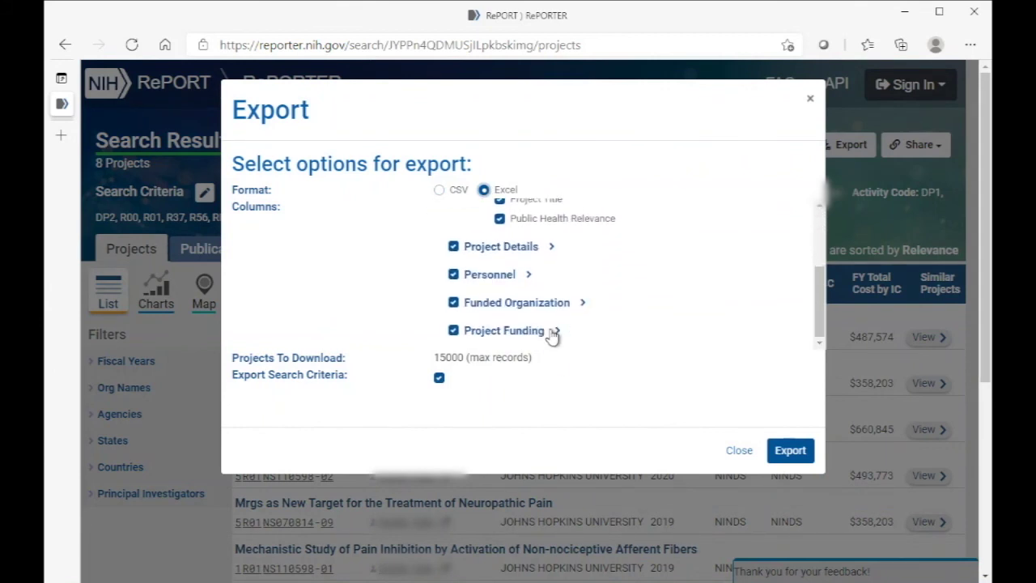
{"action": "left_click", "coordinate": [557, 330]}
{"action": "scroll", "coordinate": [590, 334], "scroll_direction": "down", "scroll_amount": 1}
{"action": "scroll", "coordinate": [603, 320], "scroll_direction": "down", "scroll_amount": 2}
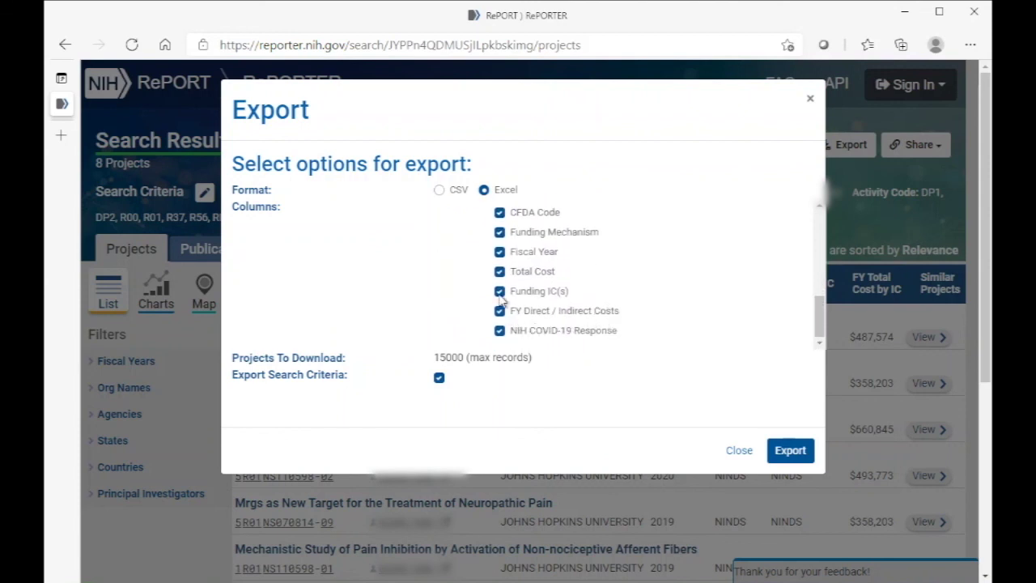
{"action": "left_click", "coordinate": [501, 292]}
{"action": "scroll", "coordinate": [674, 322], "scroll_direction": "up", "scroll_amount": 3}
{"action": "scroll", "coordinate": [679, 324], "scroll_direction": "up", "scroll_amount": 4}
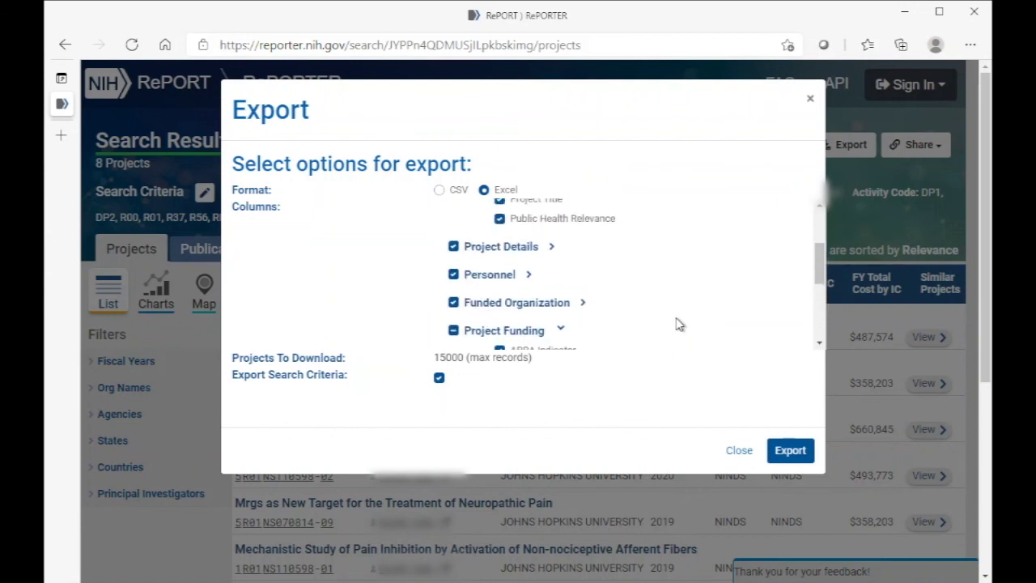
{"action": "left_click", "coordinate": [790, 451]}
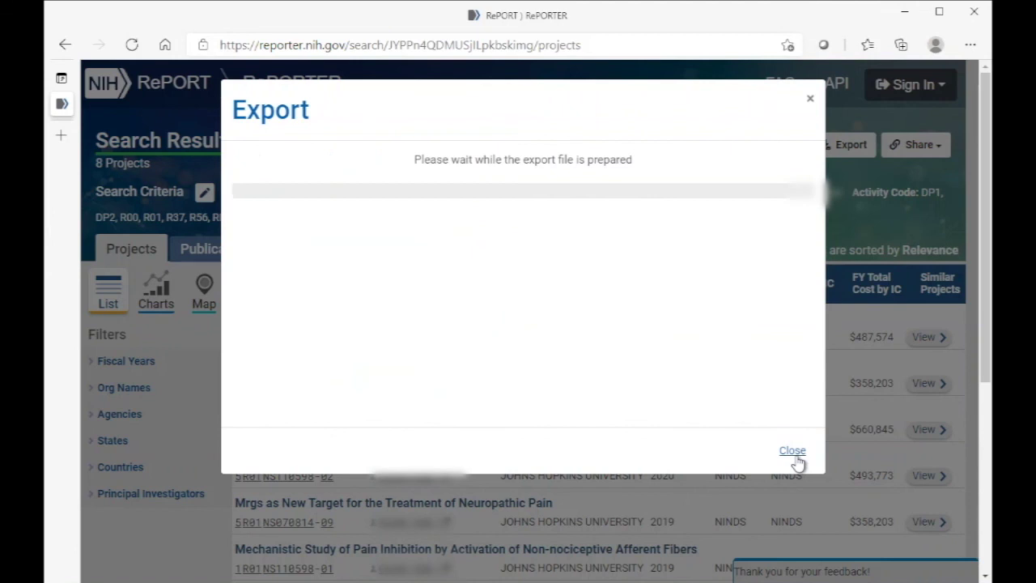